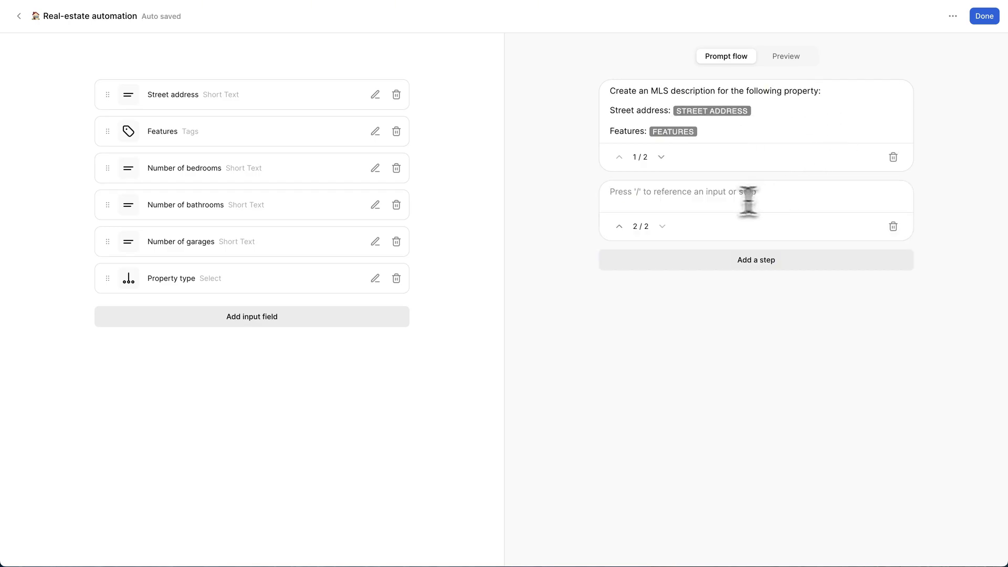
Step: Write the prompt 'Now create 5 blasts with both subject lines and body text'
text(Now create 5 blasts with both sbuje)
key(BackSpace)
key(BackSpace)
key(BackSpace)
key(BackSpace)
text(ubject lines and body text)
key(Return)
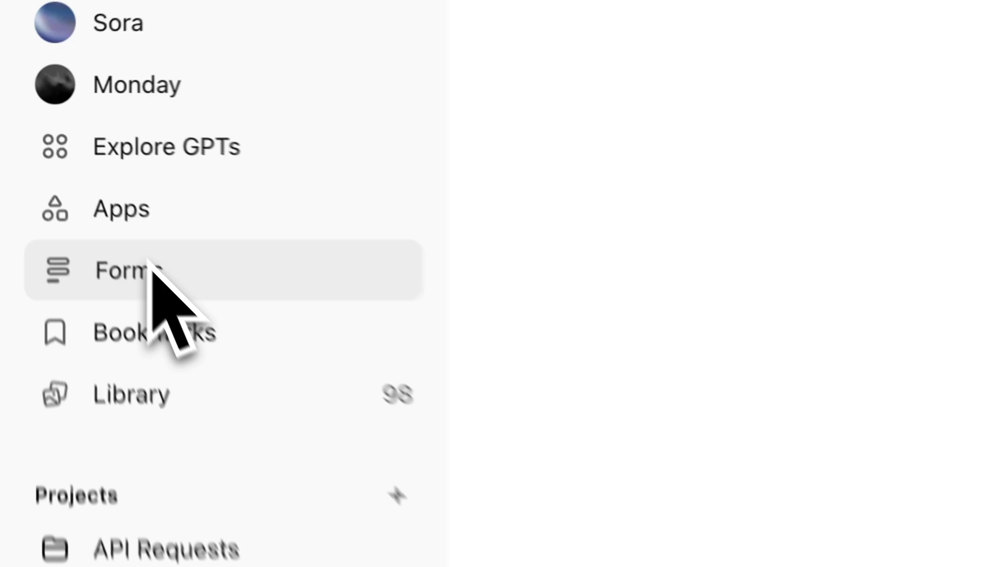
Step: Create a new form named 'Real-estate automation'
click(42, 133)
click(592, 374)
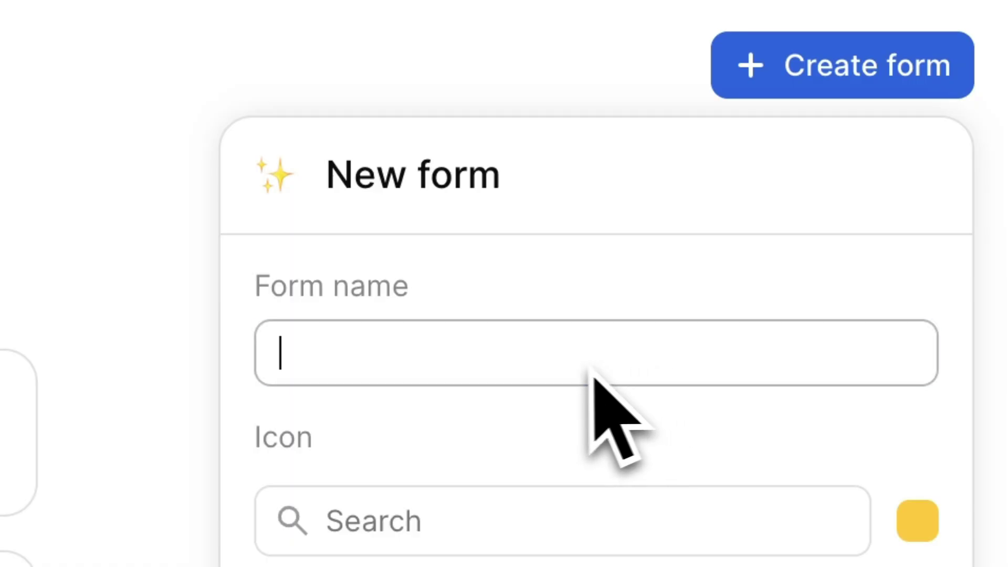
text(Real-estate automation)
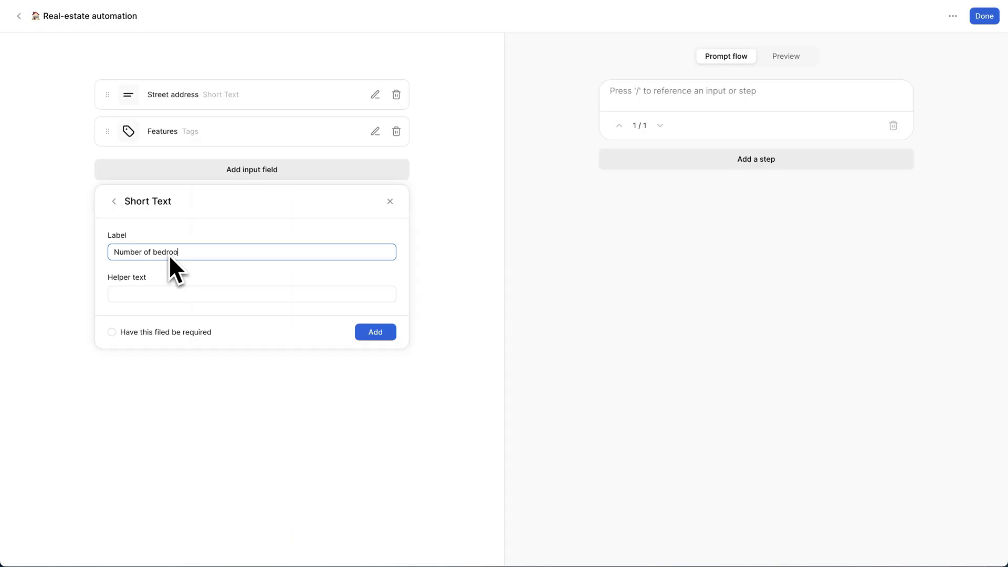
key(Return)
Step: Add Number of bedrooms and Number of bathrooms short text fields to the form
click(252, 206)
click(134, 294)
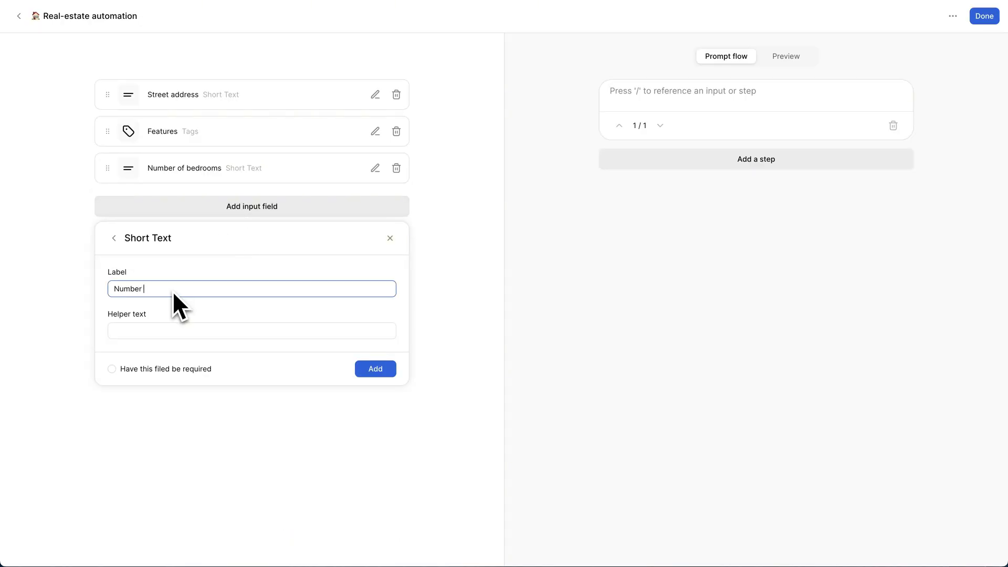
key(Return)
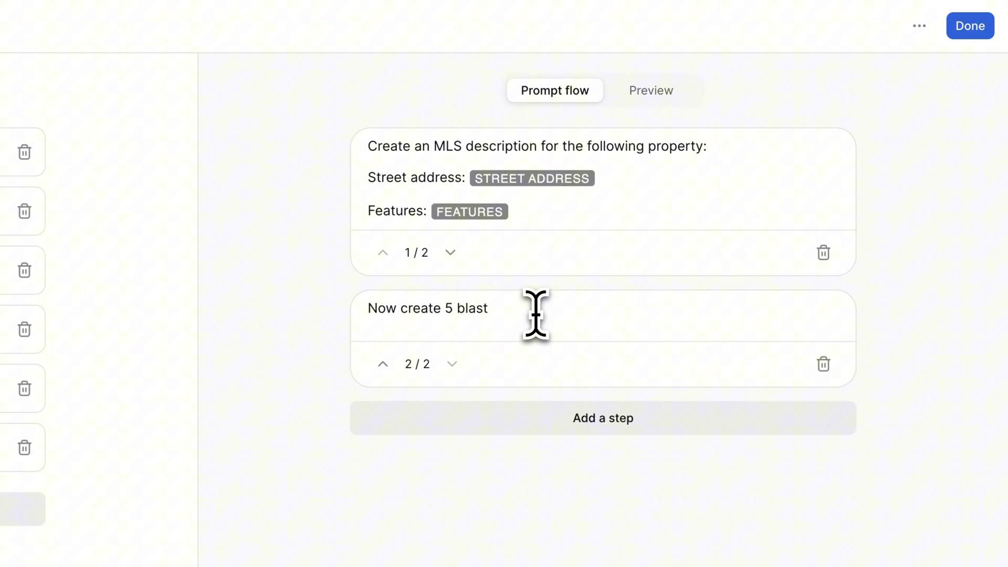
Step: Complete the email blasts step text, add another prompt step, and choose the property type
text(s with both subject lines adn)
key(BackSpace)
key(BackSpace)
key(BackSpace)
text(and body text)
click(461, 418)
text(C)
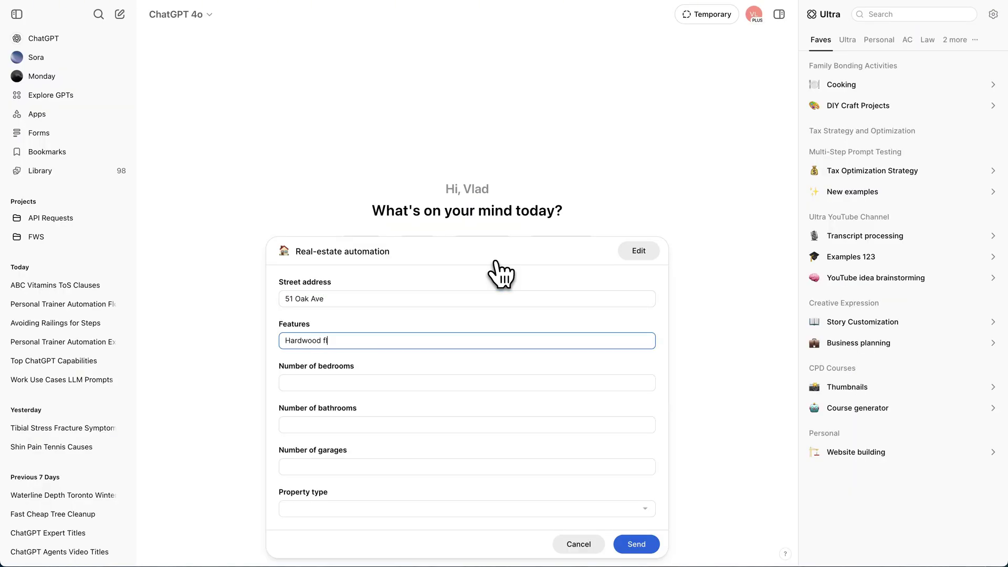
click(342, 506)
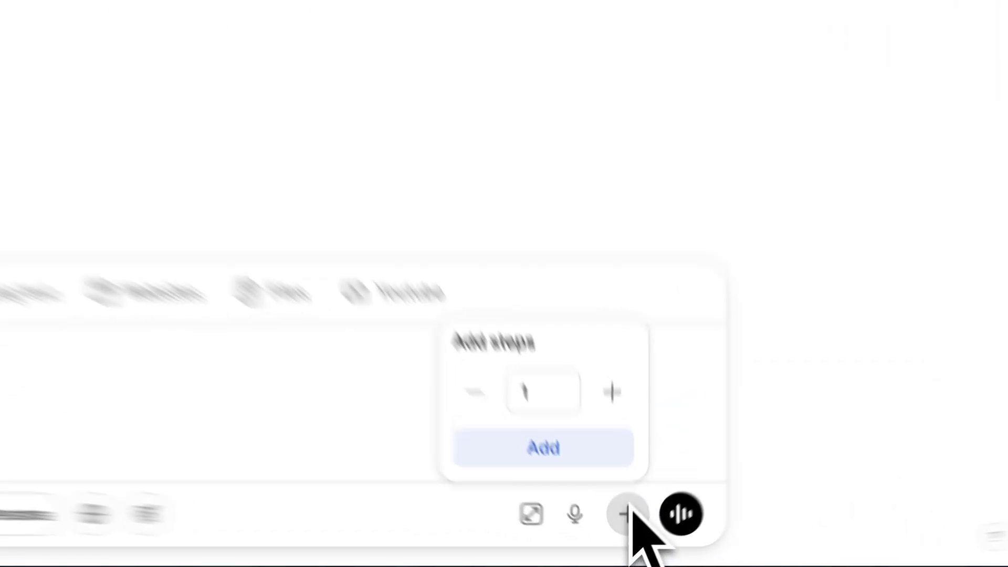
Step: Raise the Add steps count to 4 and add those steps to the composer
click(618, 491)
click(618, 491)
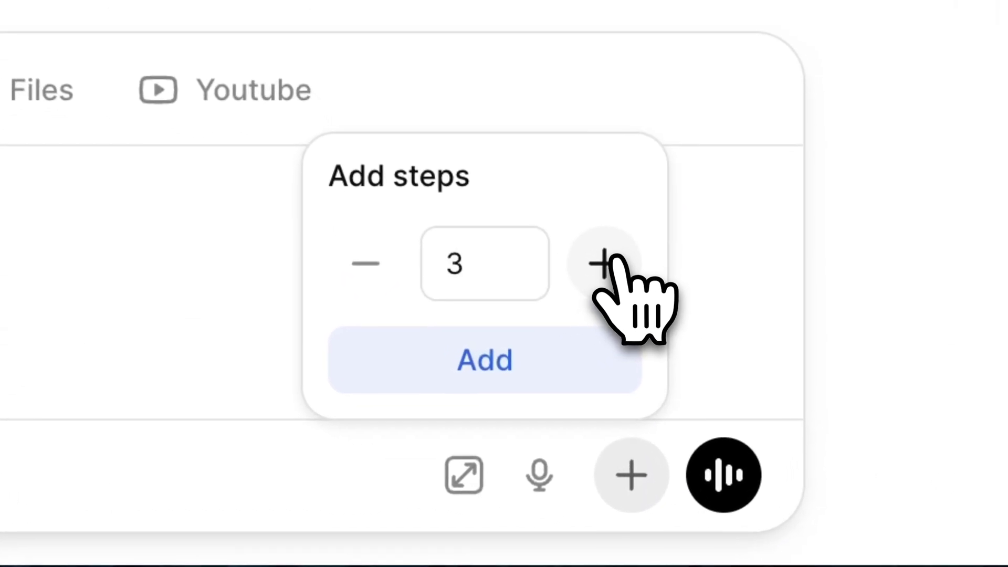
click(604, 262)
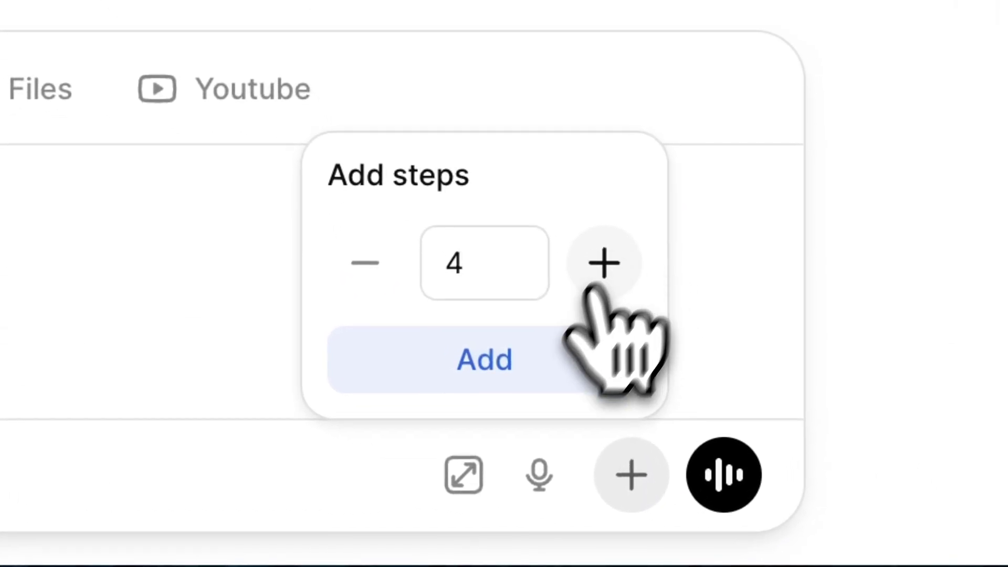
click(547, 360)
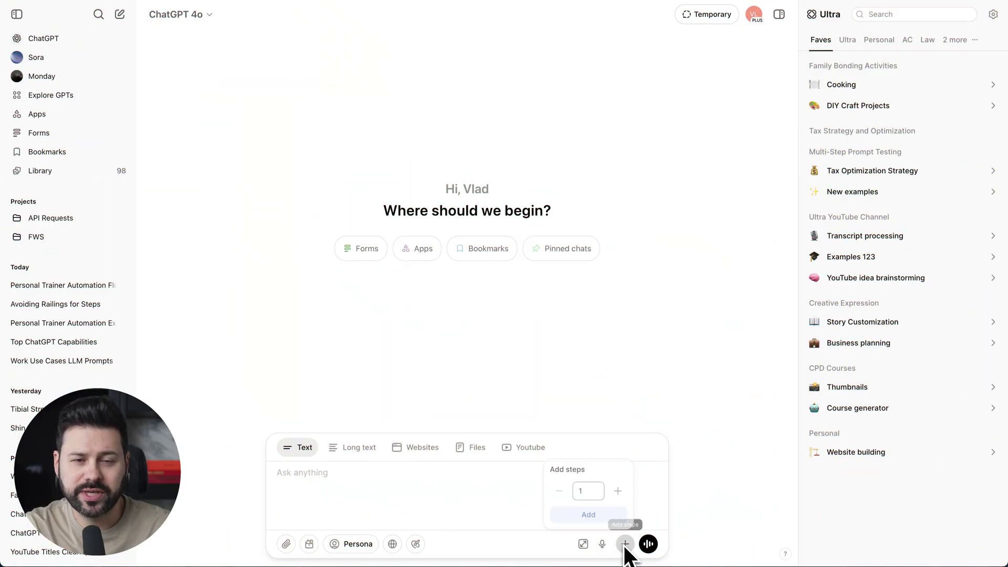
Step: Add four more steps to the composer to make a five-step chain
click(618, 491)
click(618, 491)
click(618, 491)
click(604, 512)
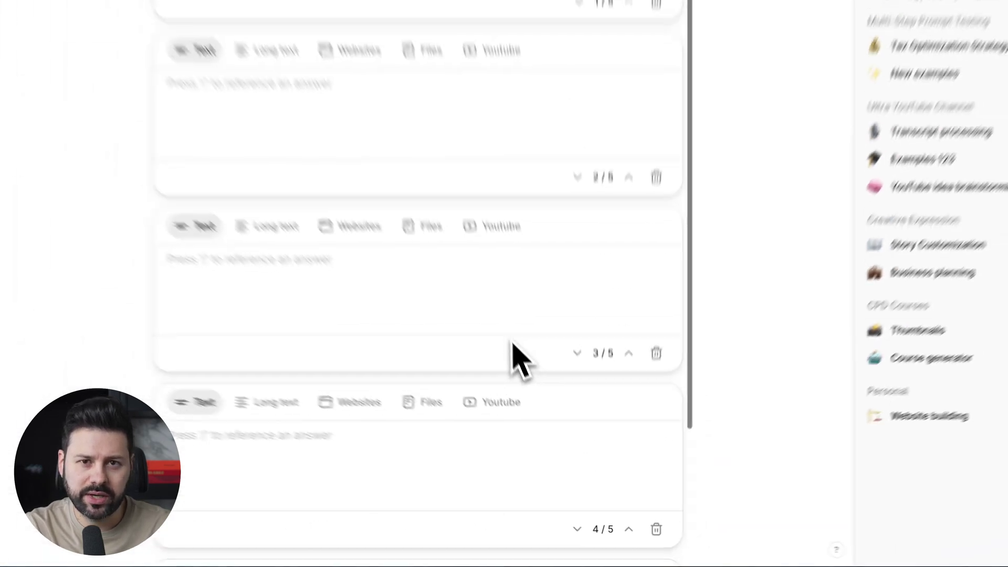
text(w)
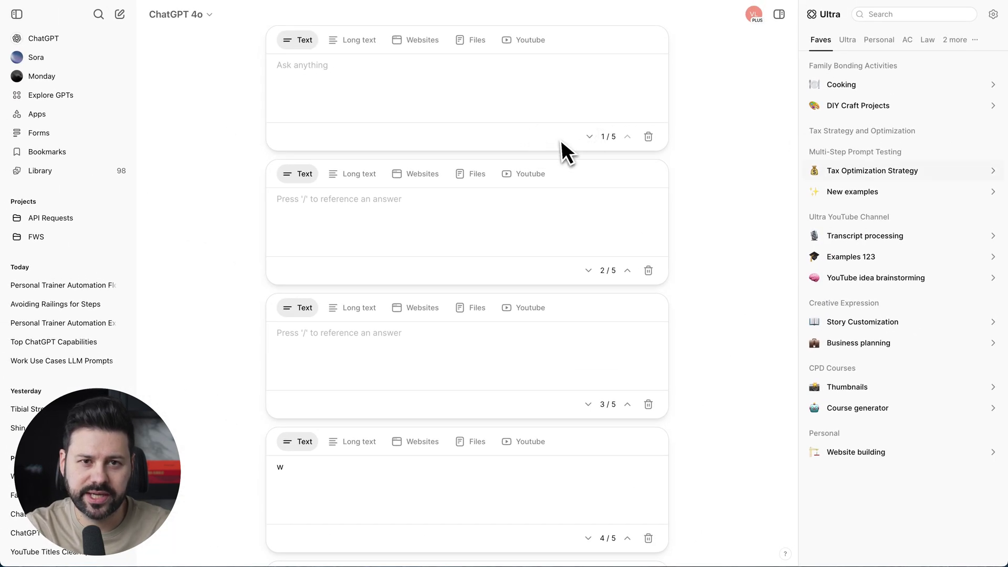
Step: Paste the 40-clause brainstorm prompt into step 1 and the clause-batch prompts into later steps
click(524, 97)
text(Brainstorm 40 clause ideas for Terms of service text for a website selling vitamins called ABC Vitamins. Your answer should just be a numbered list of 40 ideas, where each idea is just the name of the clause  a 1 sentence description of it’s purpose.)
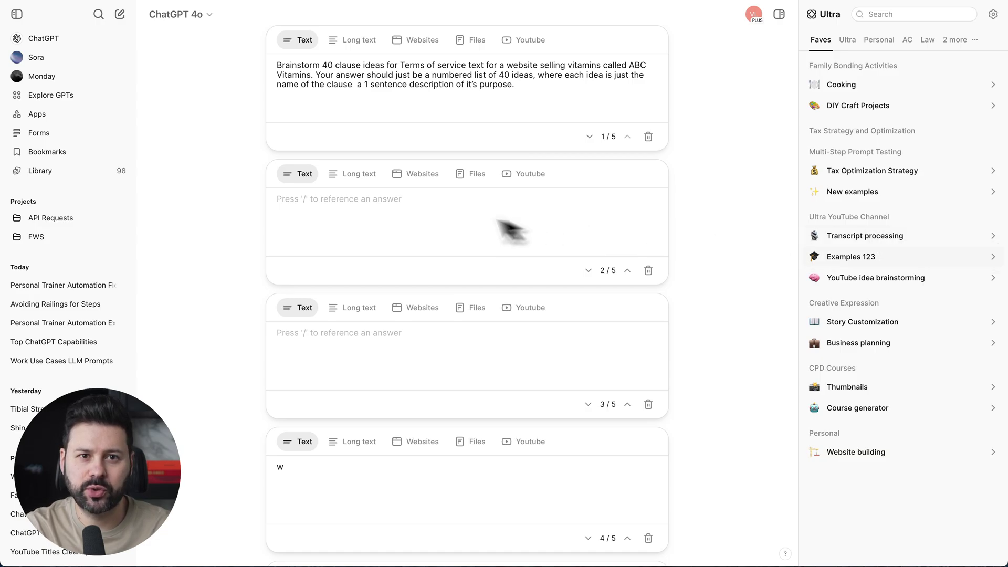
click(426, 224)
text(Generate clauses 1 to 10)
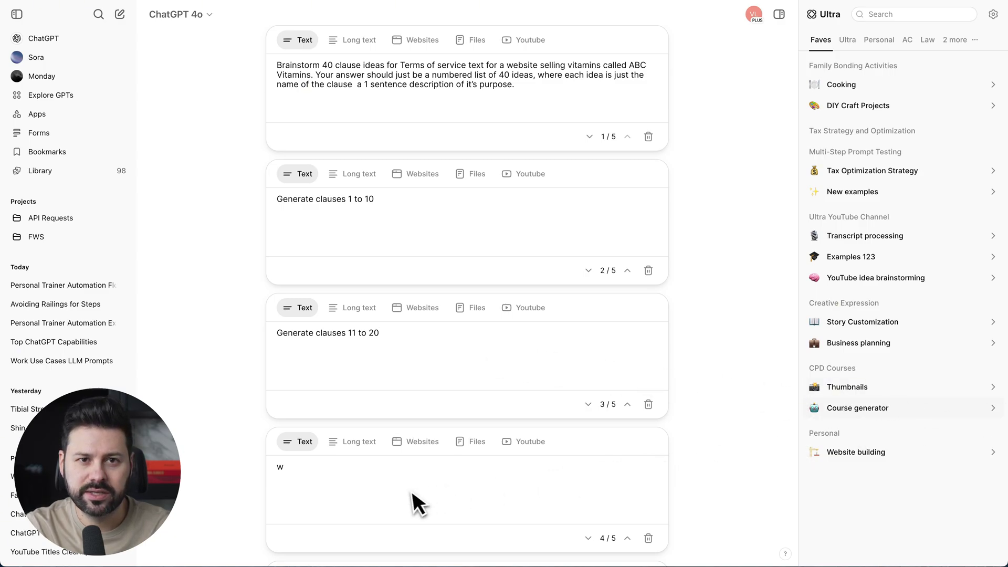
key(BackSpace)
text(Generate clauses 21 to 30)
key(shift+Return)
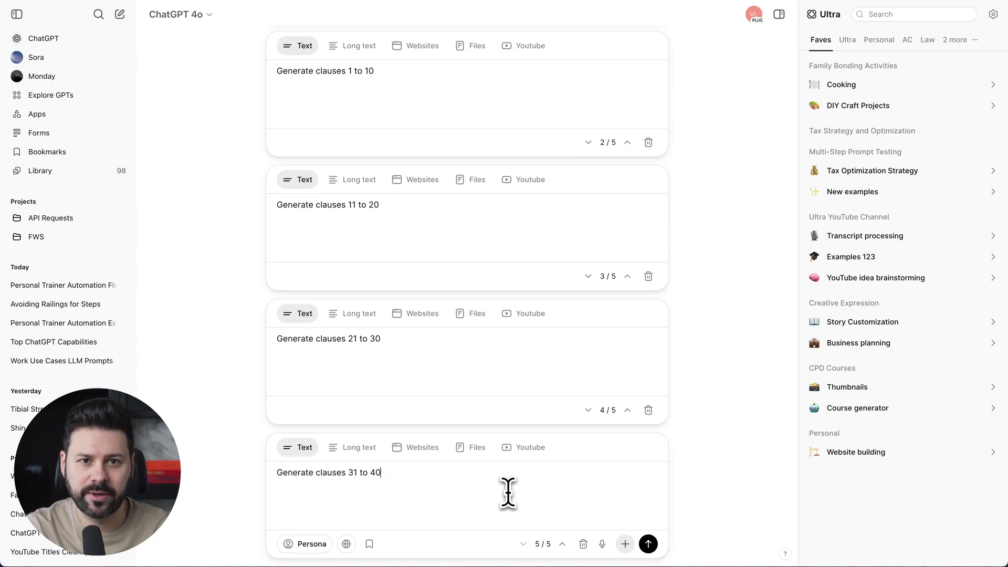
Step: Save the chain as the prompt 'Terms of service creator' in the Website building folder
click(369, 544)
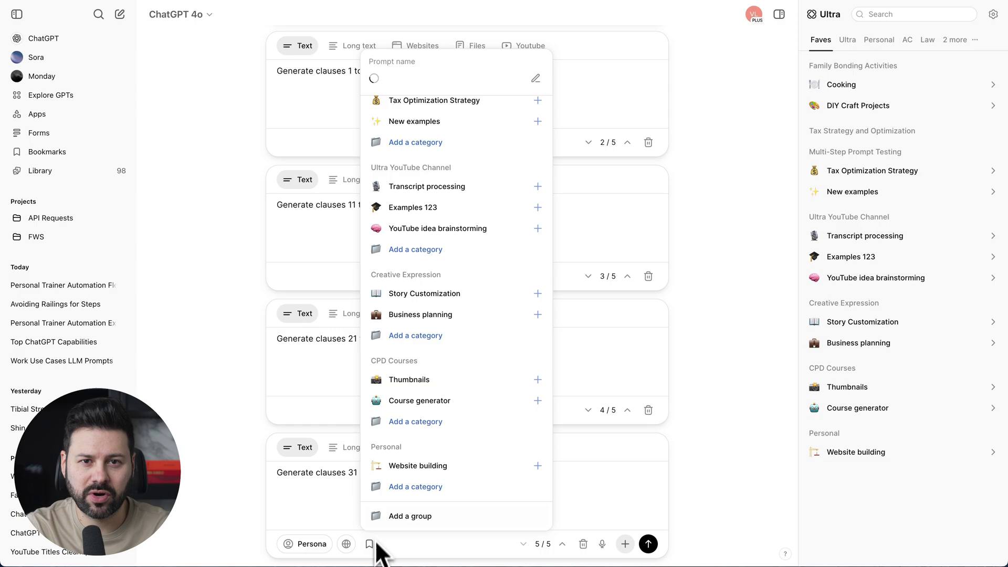
click(536, 79)
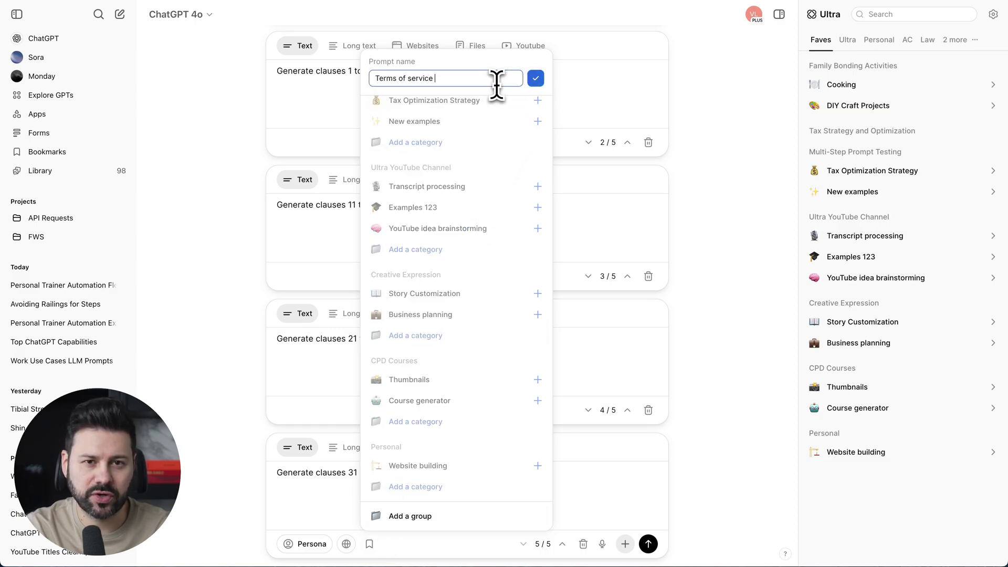
click(535, 78)
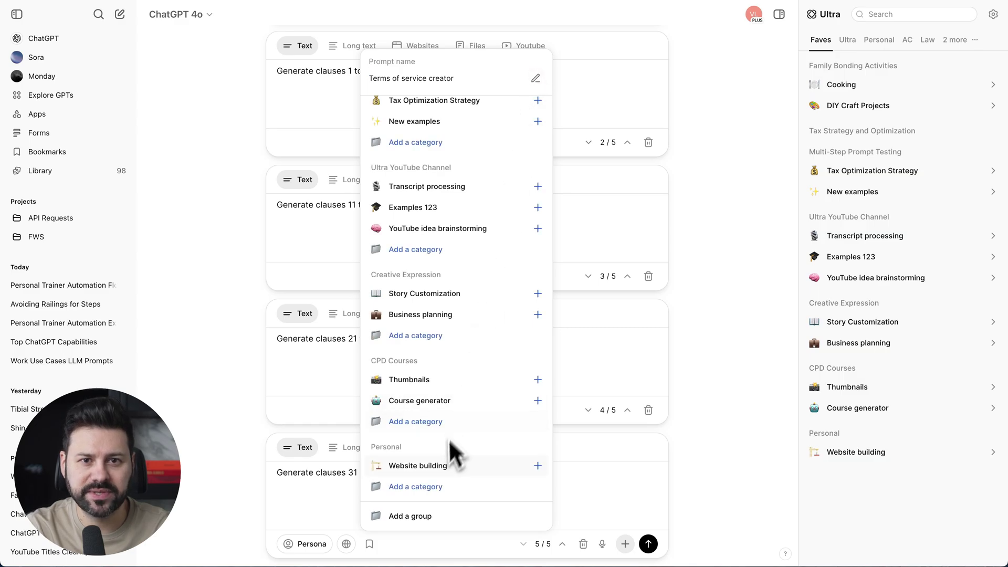
click(538, 466)
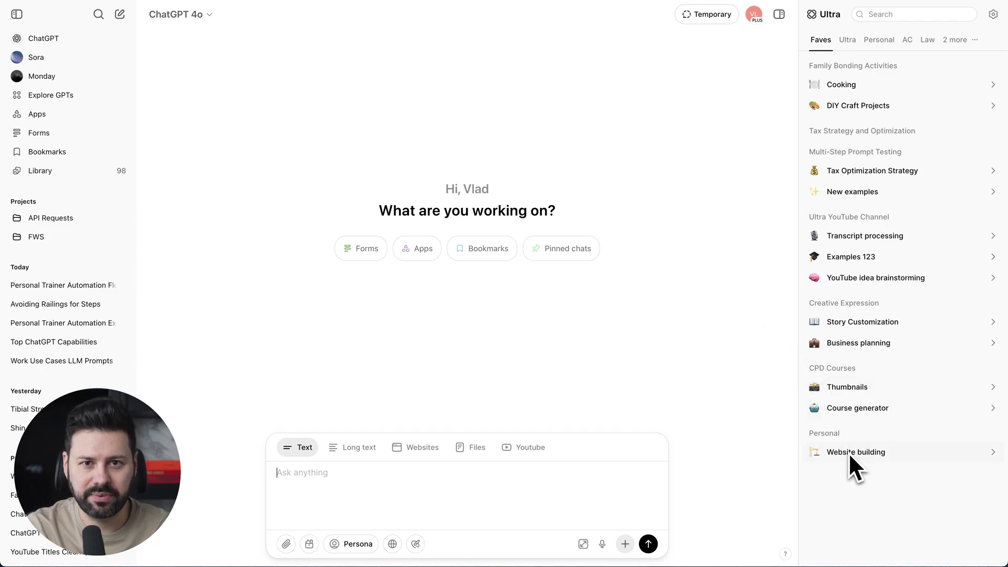
Step: Load Terms of service creator from the Website building folder into the composer
click(849, 451)
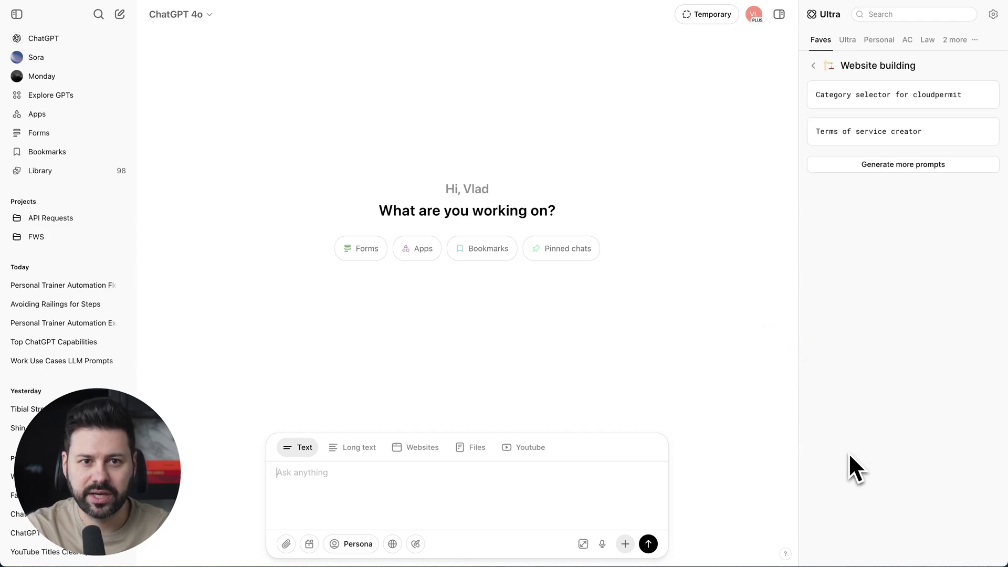
click(893, 134)
scroll(414, 204, down, 3)
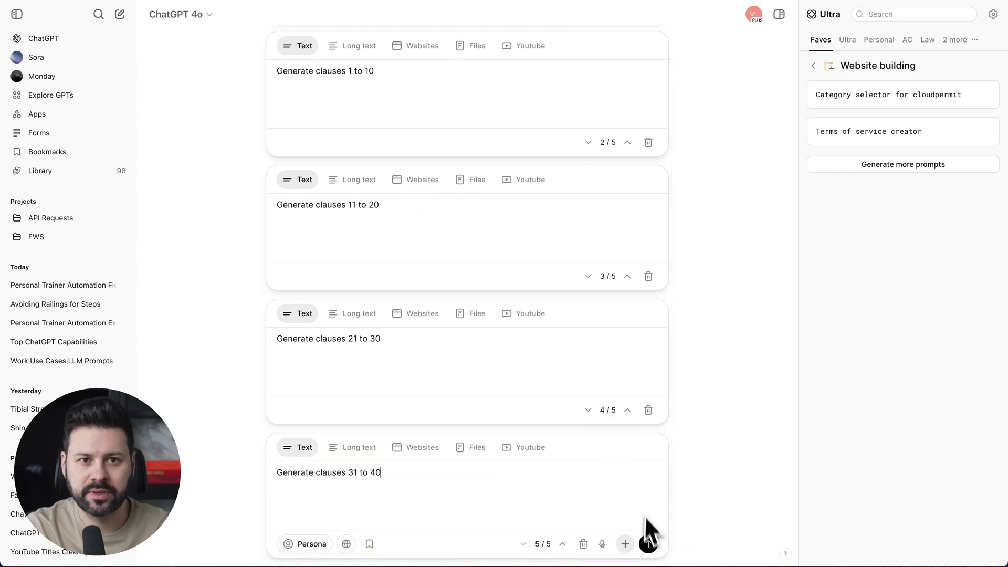
Step: Send the Terms of service creator chain and scroll through the four ten-clause batches
click(648, 545)
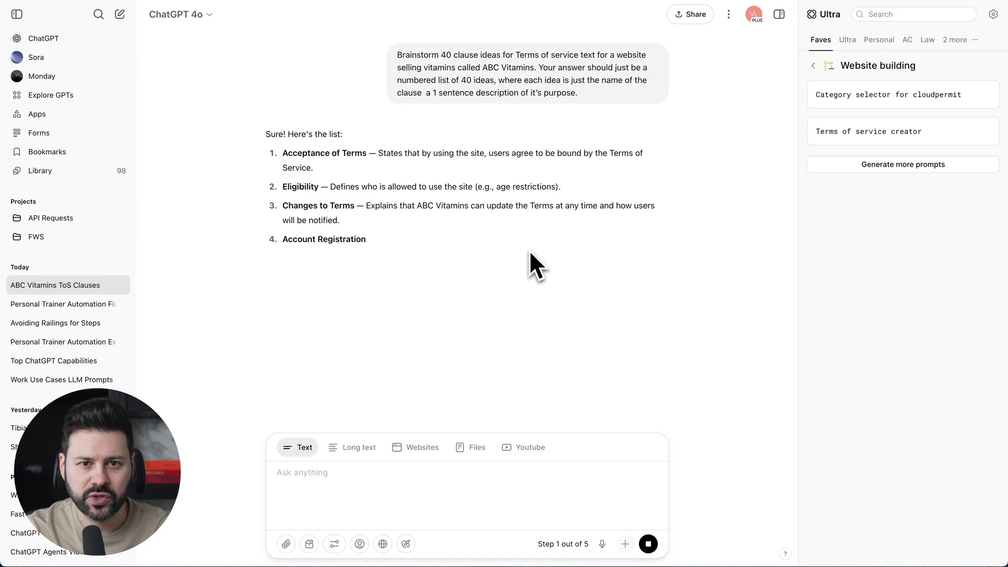
scroll(529, 250, down, 4)
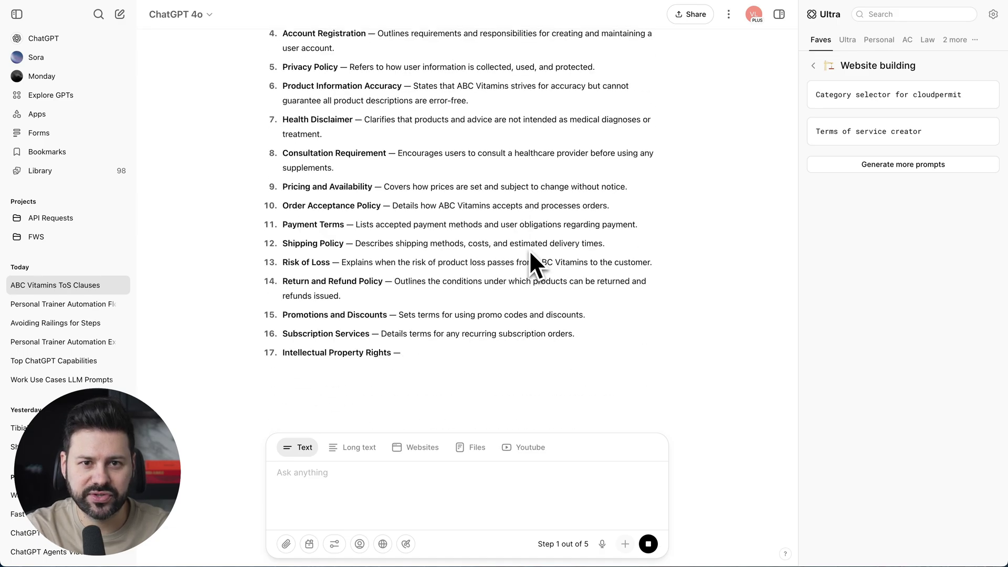
scroll(529, 249, down, 4)
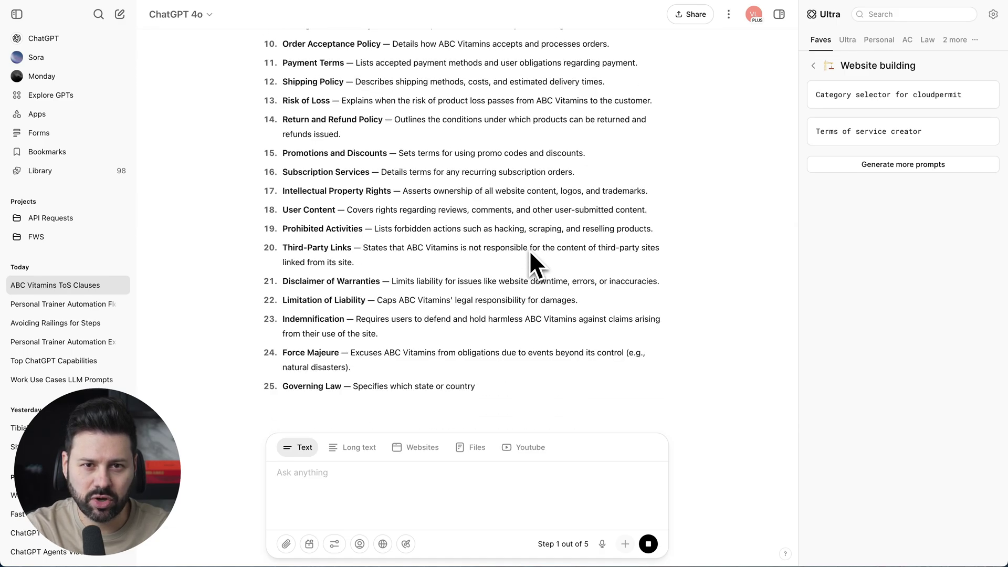
scroll(529, 250, down, 9)
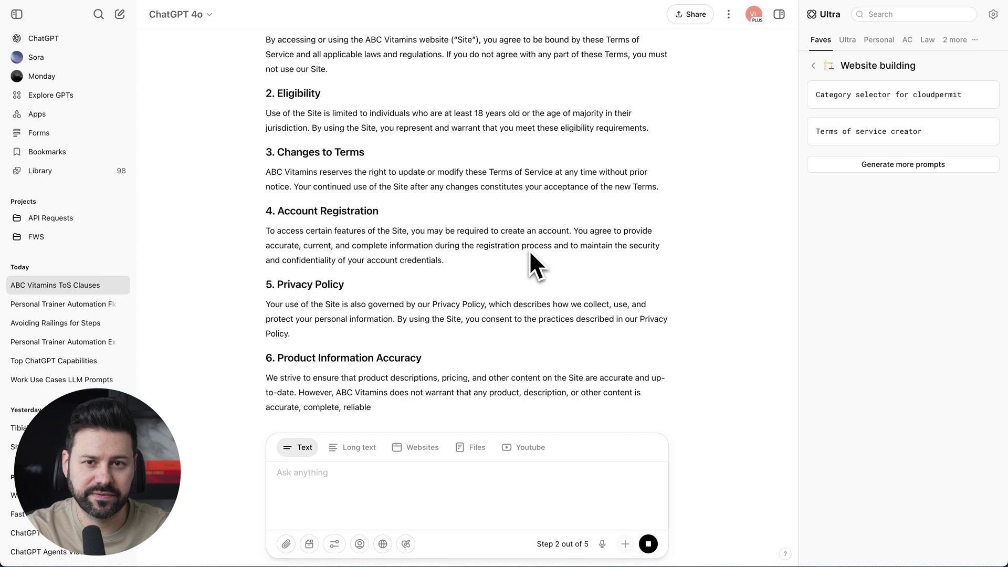
scroll(529, 250, down, 4)
scroll(529, 250, down, 4)
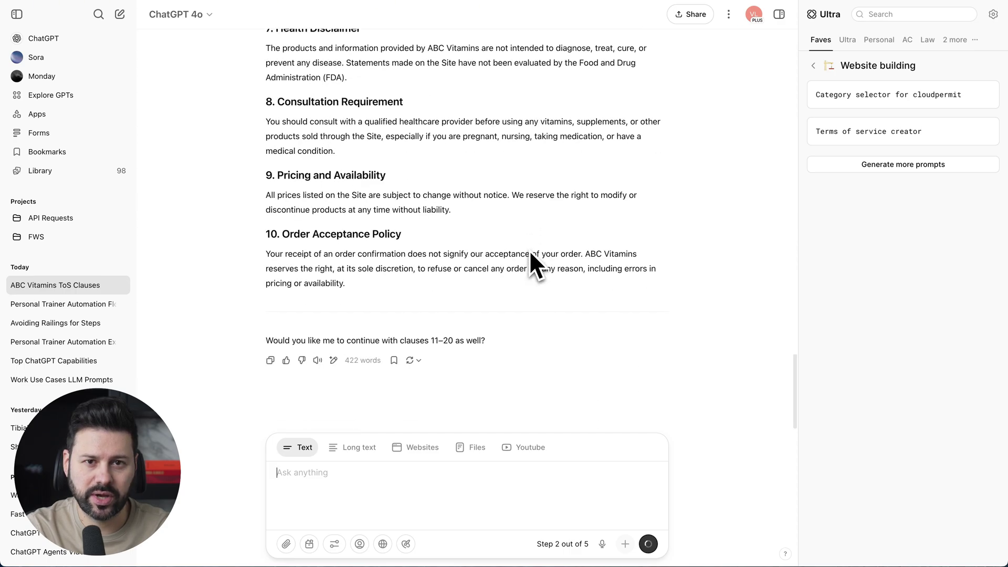
scroll(470, 355, down, 3)
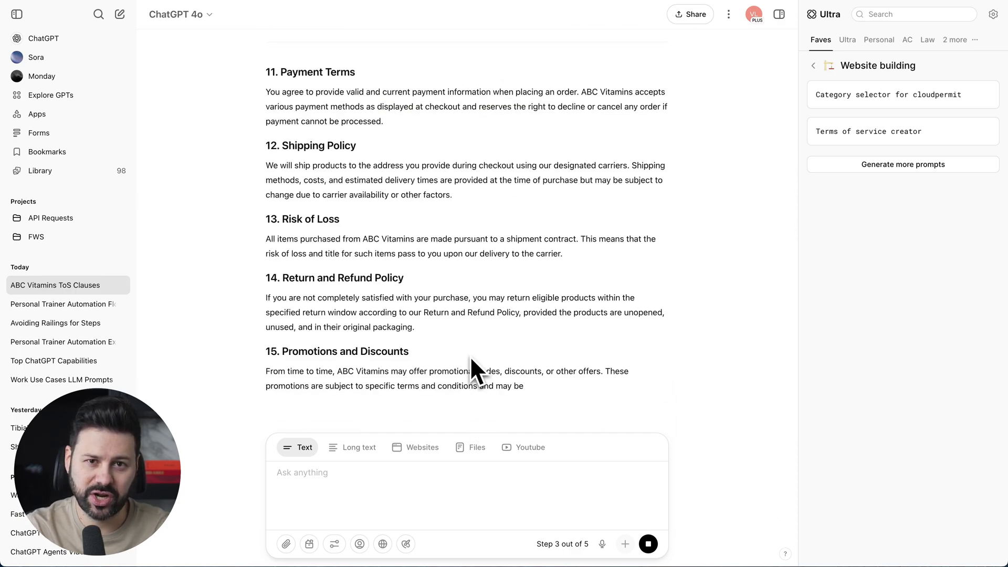
scroll(470, 356, down, 3)
scroll(471, 356, down, 6)
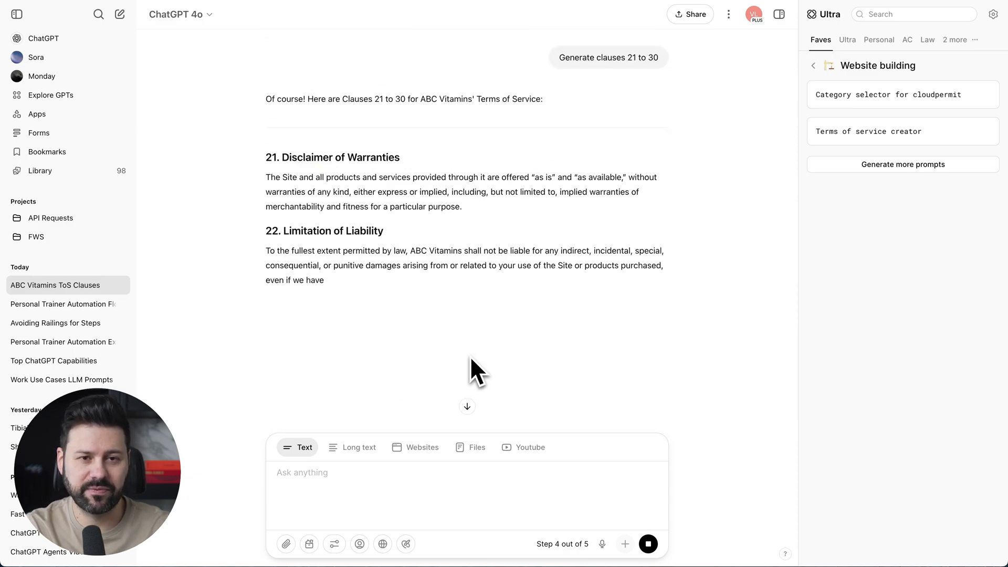
scroll(470, 356, down, 10)
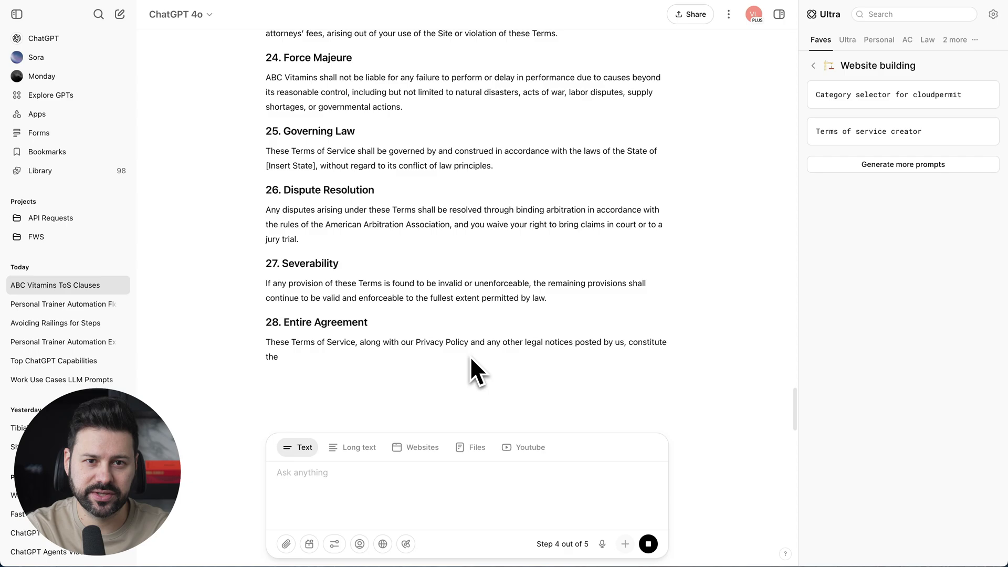
scroll(470, 356, down, 1)
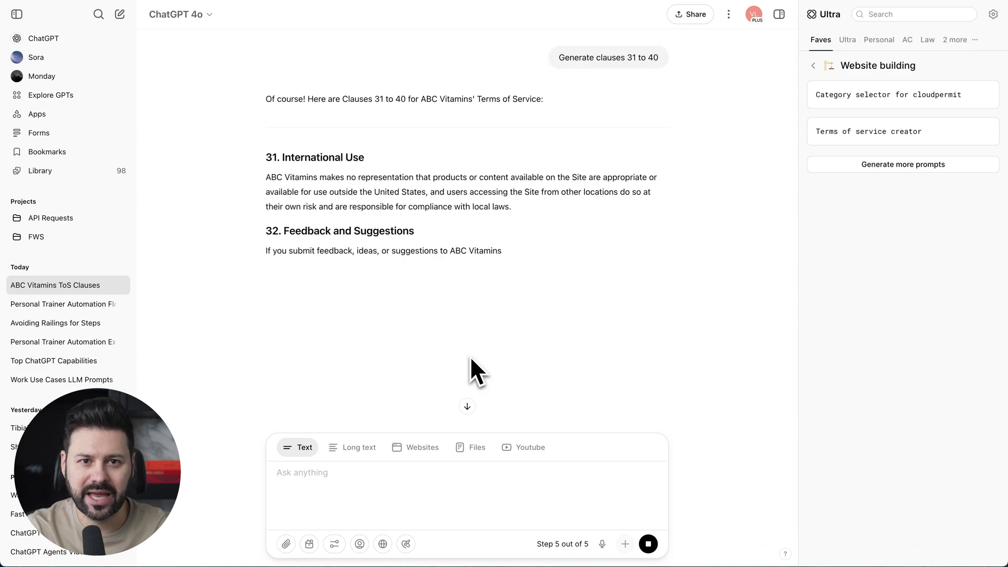
scroll(471, 356, down, 3)
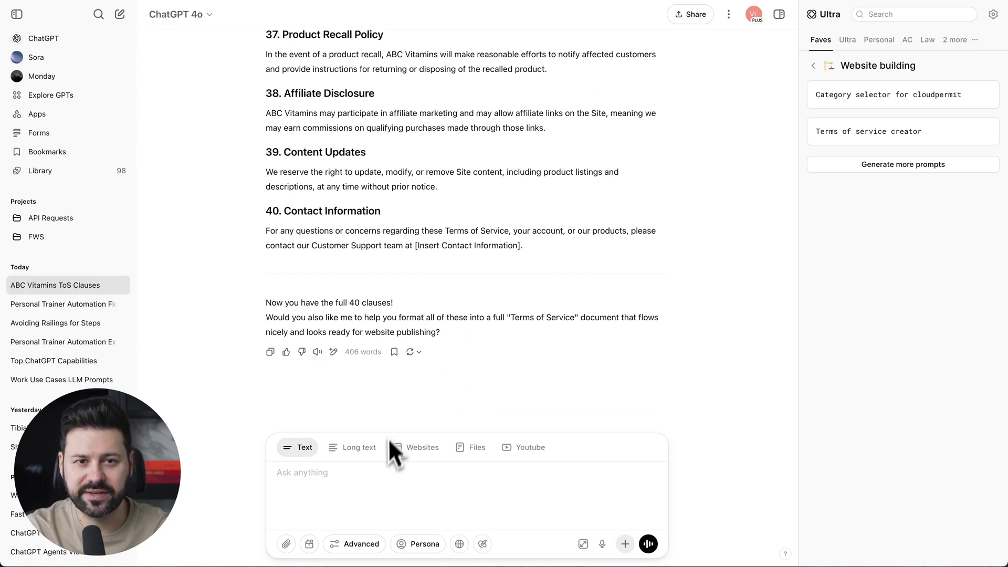
Step: Export answers as TXT, open ABC_Vitamins_ToS_Clauses_txt.txt and scroll to the clauses 1–10 draft
click(364, 547)
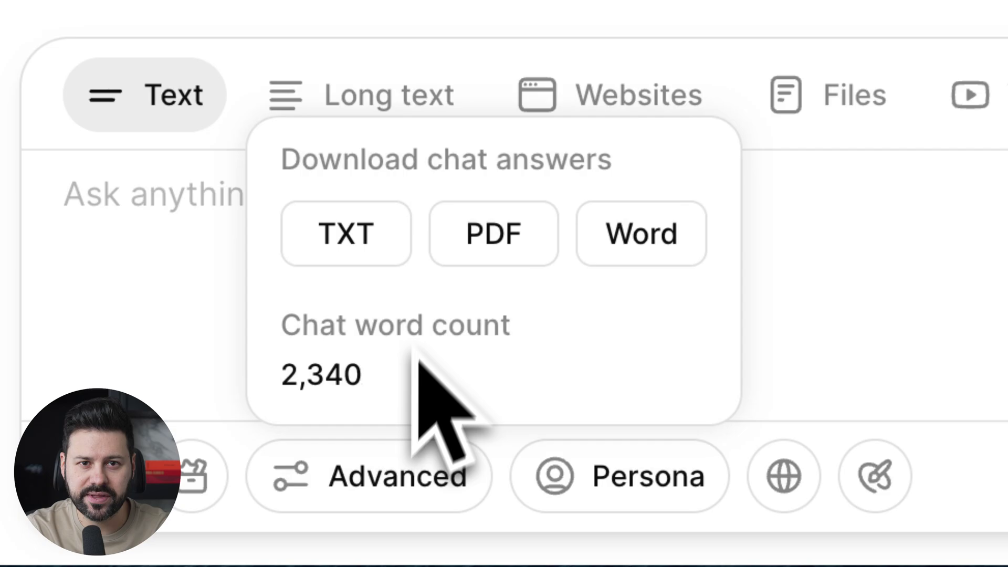
click(354, 483)
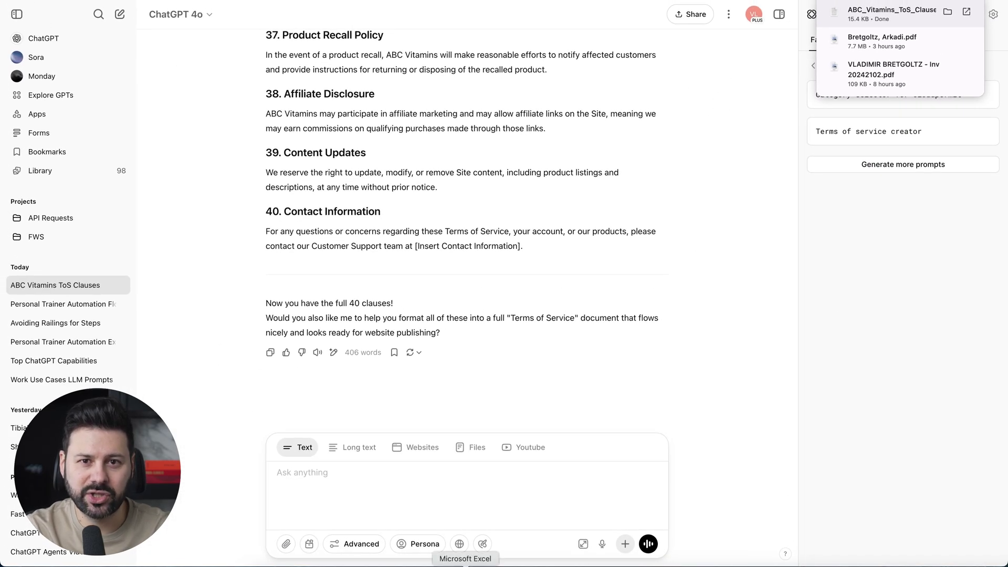
click(415, 565)
drag(690, 2, 630, 164)
scroll(578, 243, down, 5)
scroll(577, 242, down, 15)
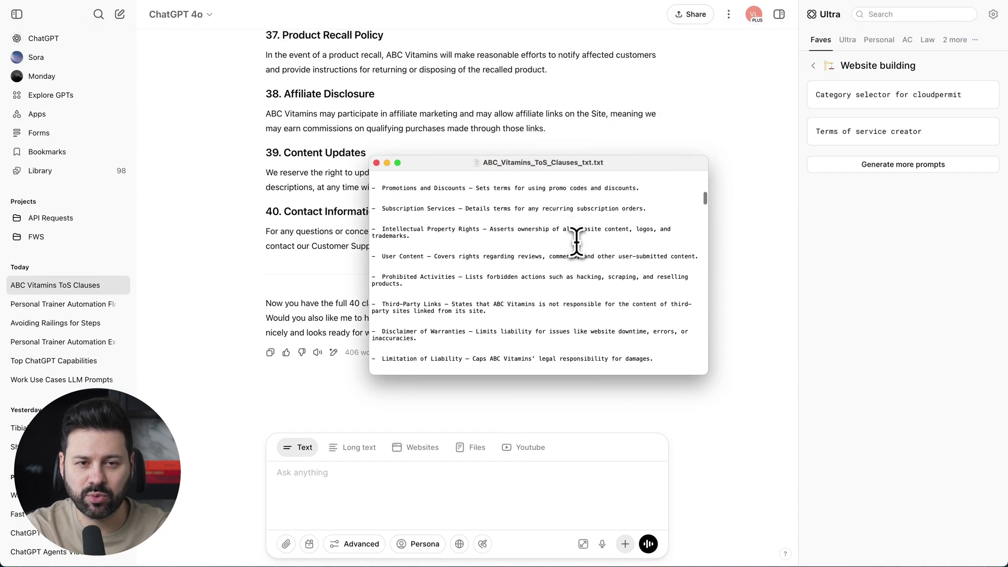
scroll(577, 242, down, 5)
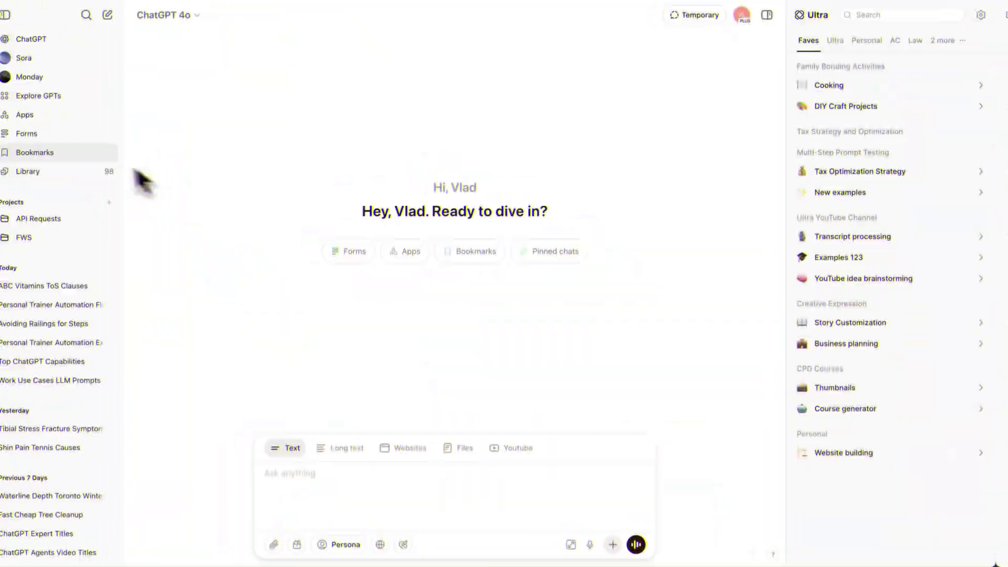
Step: Create and save a form named 'Real-estate automation' with the house emoji icon
click(45, 132)
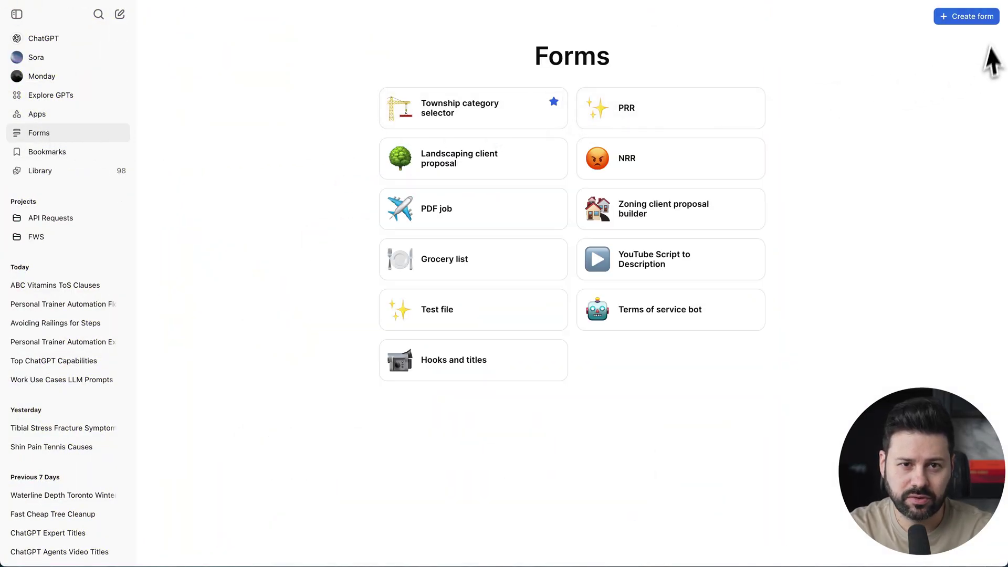
click(971, 16)
text(Real-estate automation)
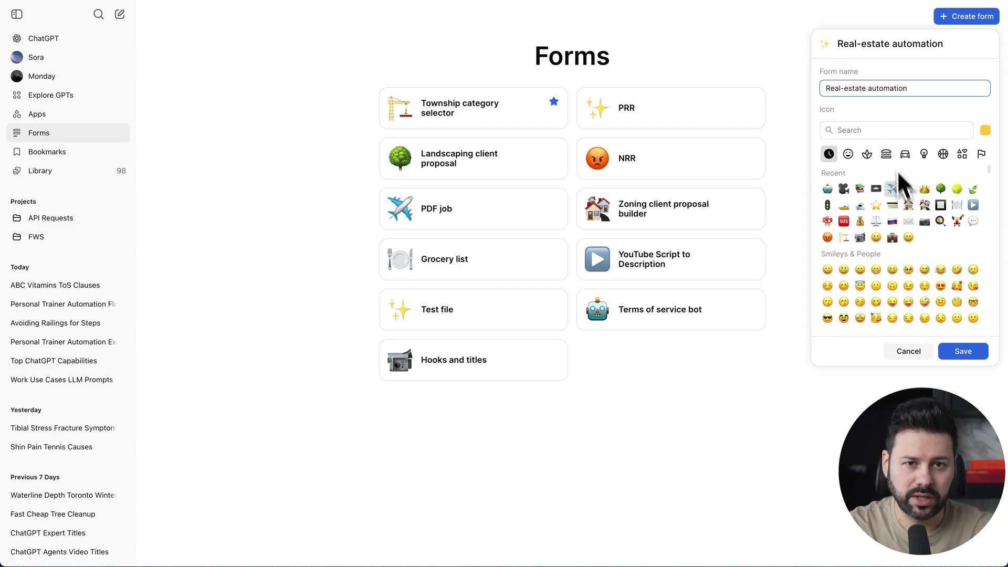
click(910, 205)
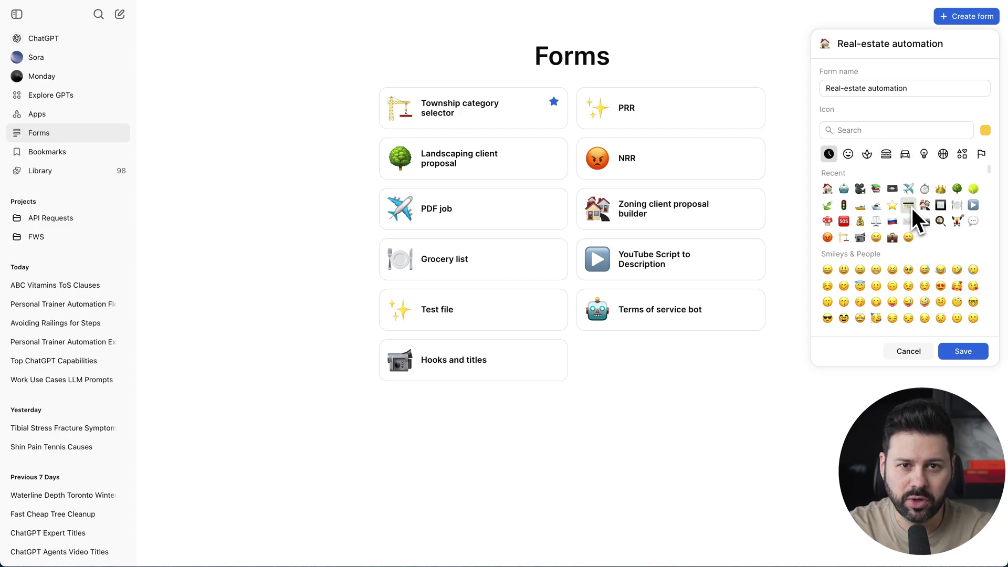
click(963, 352)
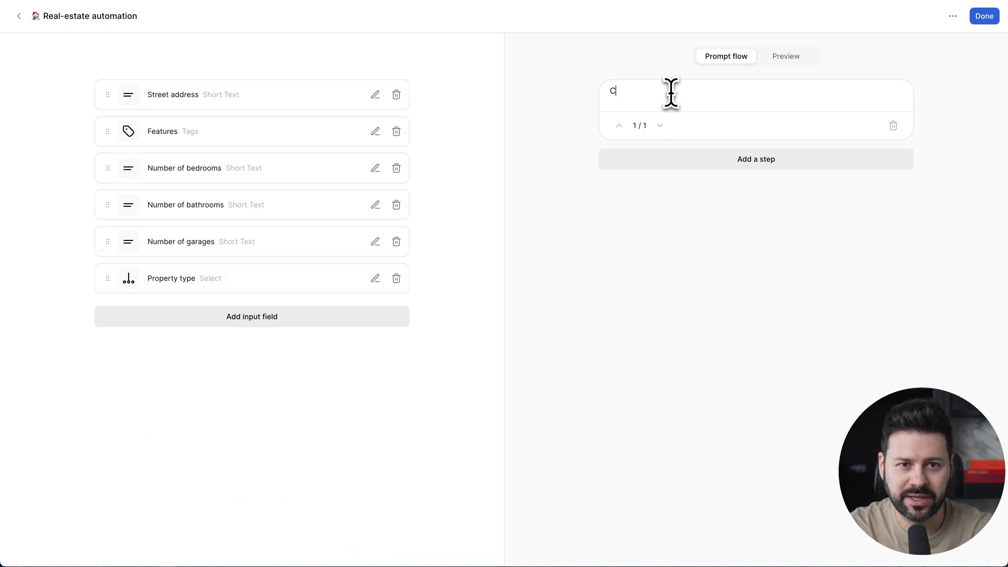
Step: Write step 1's MLS prompt, inserting the Street address, Features and Number of bedrooms variables
text(owing property:)
key(Return)
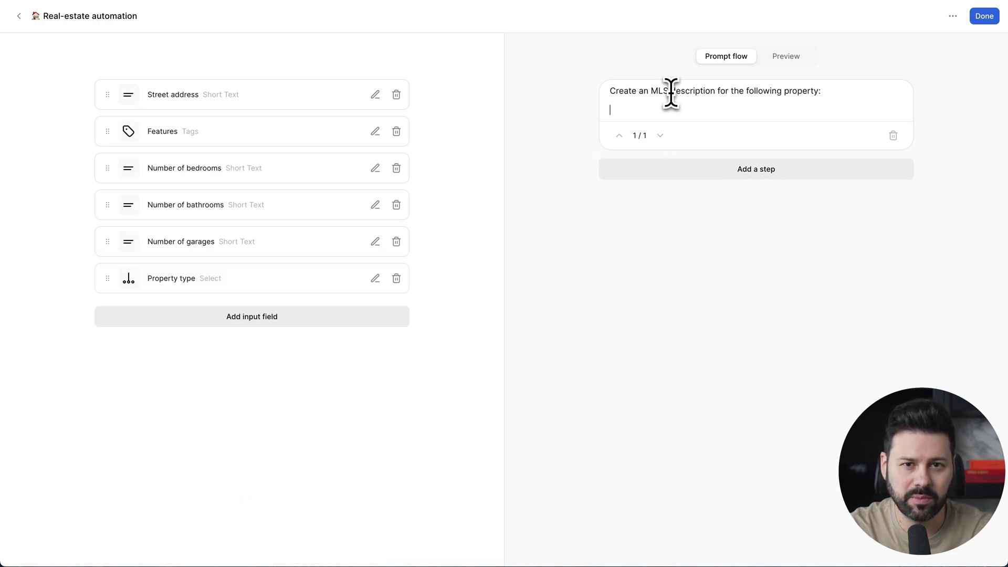
text(Street address: @)
click(732, 118)
key(Return)
text(Features: )
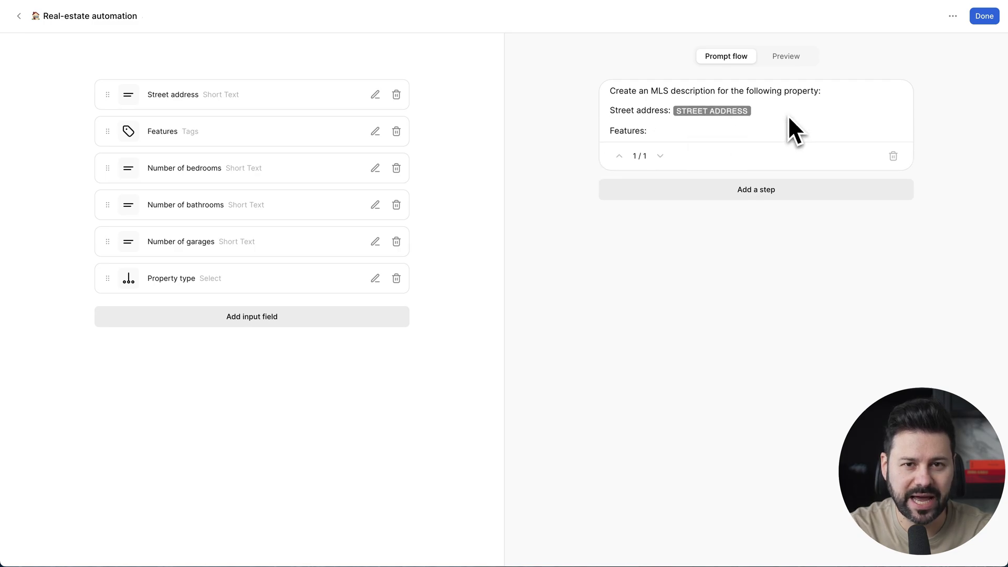
text(@)
click(740, 146)
key(Return)
text(Number of bedrooms: @)
click(746, 184)
Step: Insert the Number of bathrooms, Number of garages and Property type variables into step 1
key(Return)
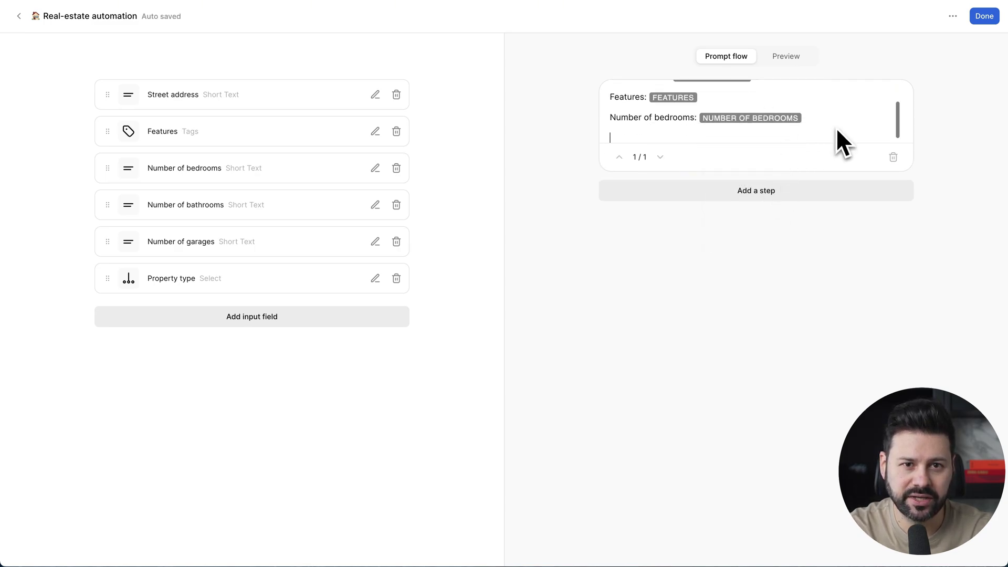
text(Number of bathrooms: /)
click(772, 206)
key(Return)
text(Number of garages: /)
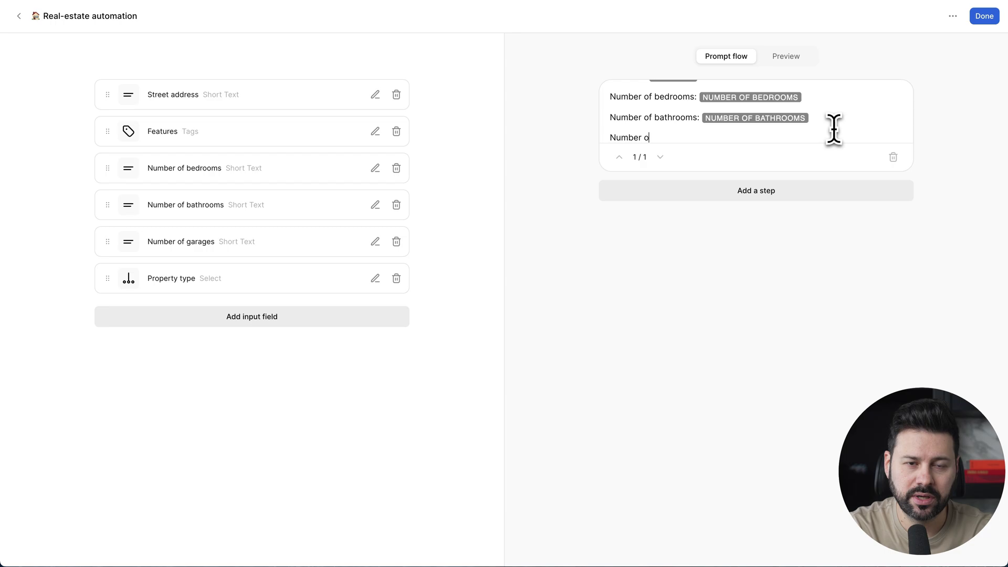
key(Down)
key(Down)
key(Down)
key(Down)
key(Return)
key(Return)
text(Property type: /)
click(714, 249)
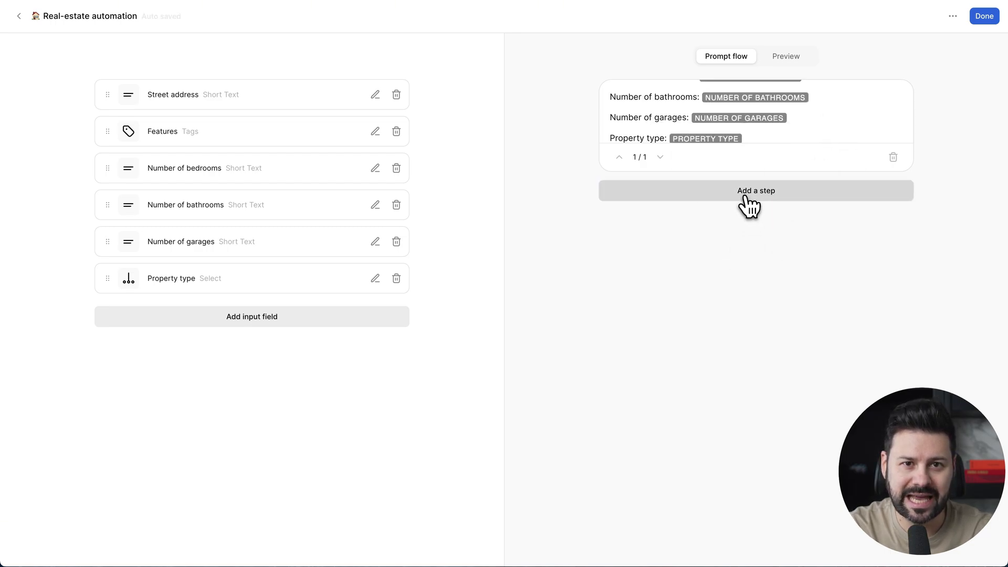
Step: Add step 2 for five email blasts and step 3 for a Facebook post
click(745, 193)
text(Now create 5 blasts with both subject lines and body text)
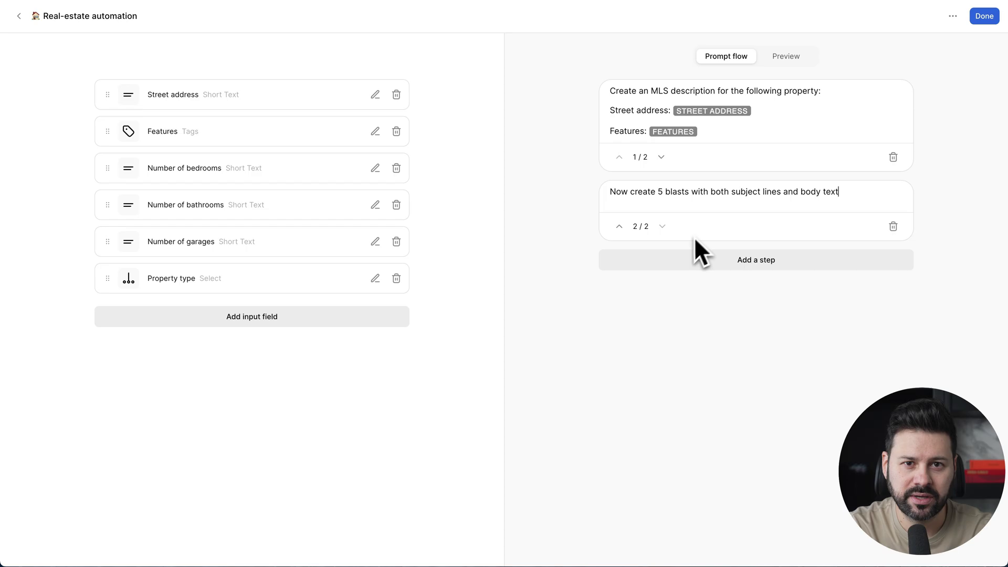
click(695, 258)
text(Create a facebook post for this listing)
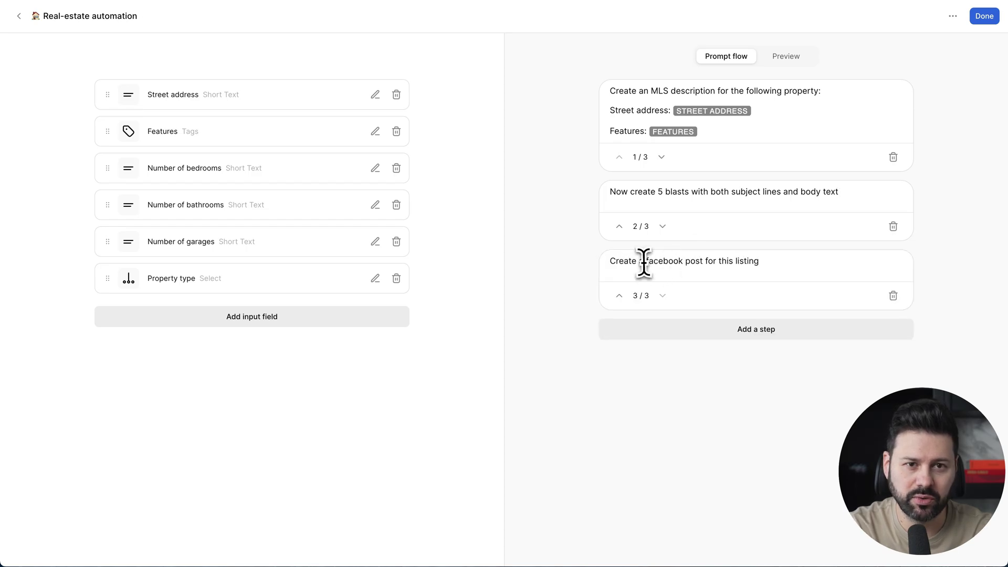
click(642, 261)
Step: Finish the Facebook post step text and star the Real-estate automation form as a favourite
text(text for)
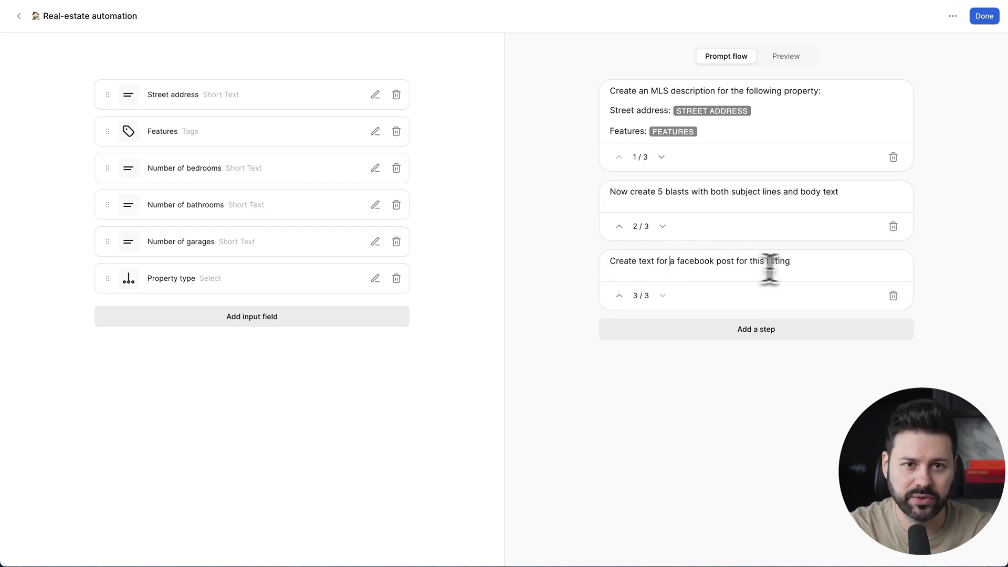
click(983, 17)
mouse_move(740, 112)
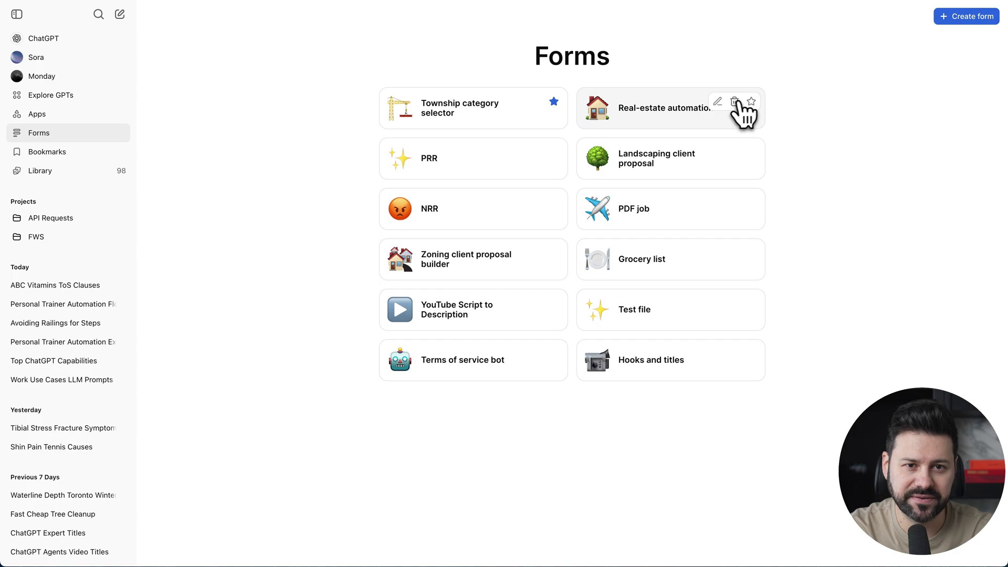
click(751, 102)
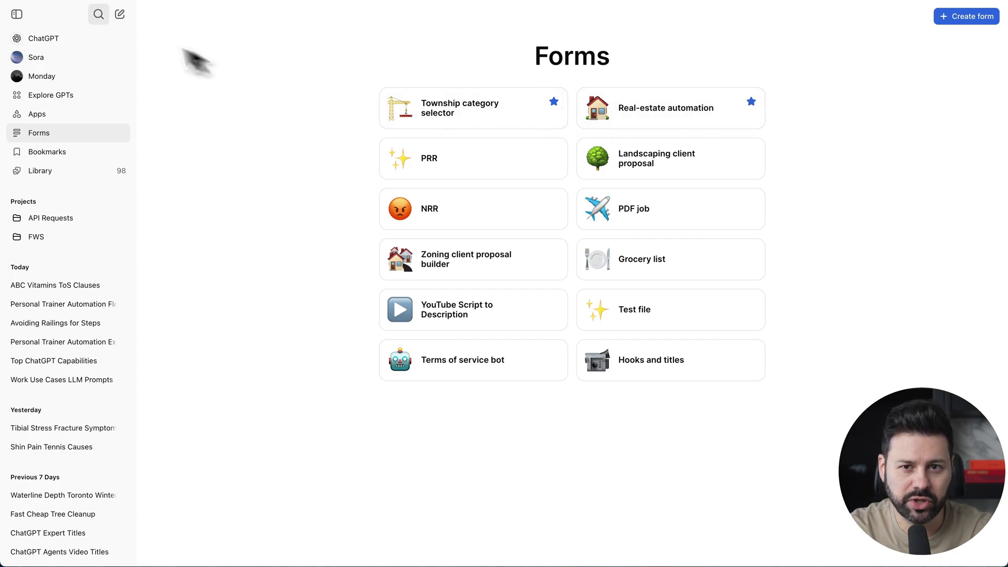
Step: From a new chat, open Real-estate automation, enter the 51 Oak Ave details and submit
click(118, 16)
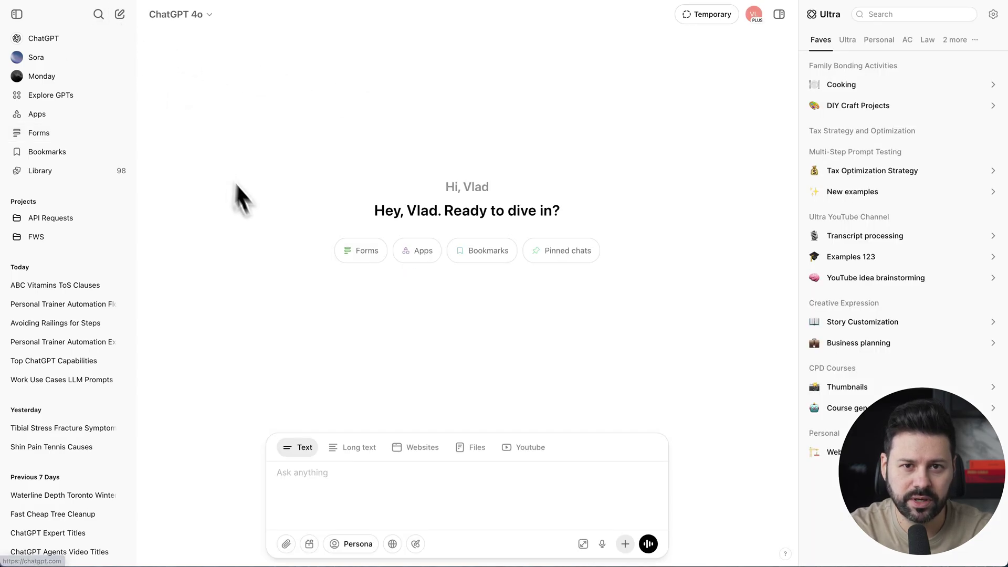
click(349, 253)
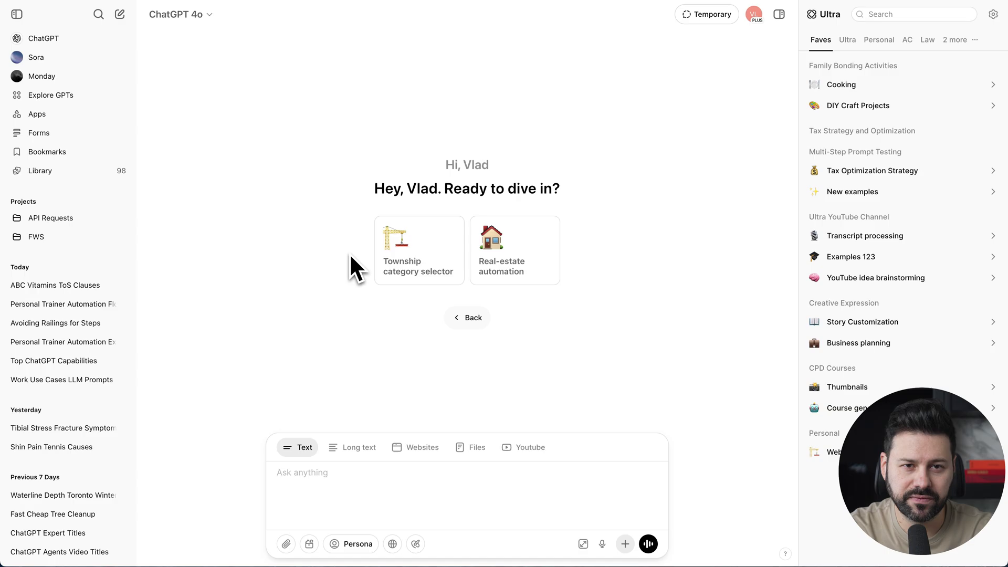
click(490, 260)
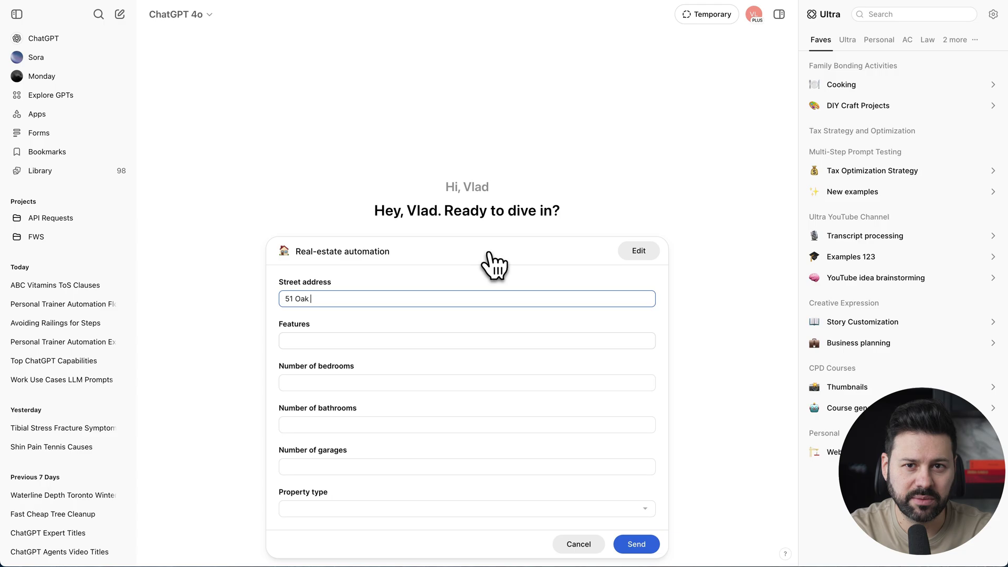
key(Tab)
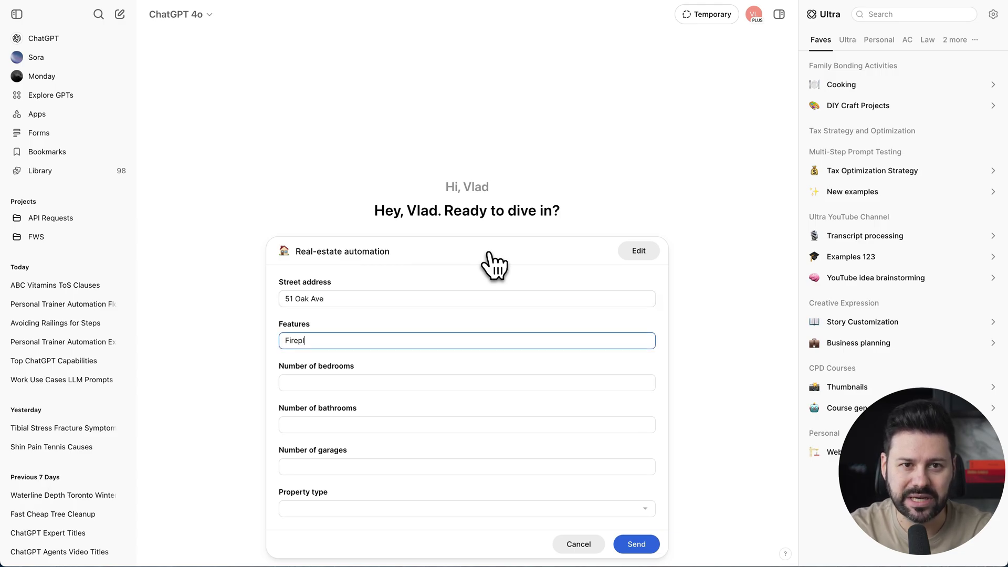
click(636, 544)
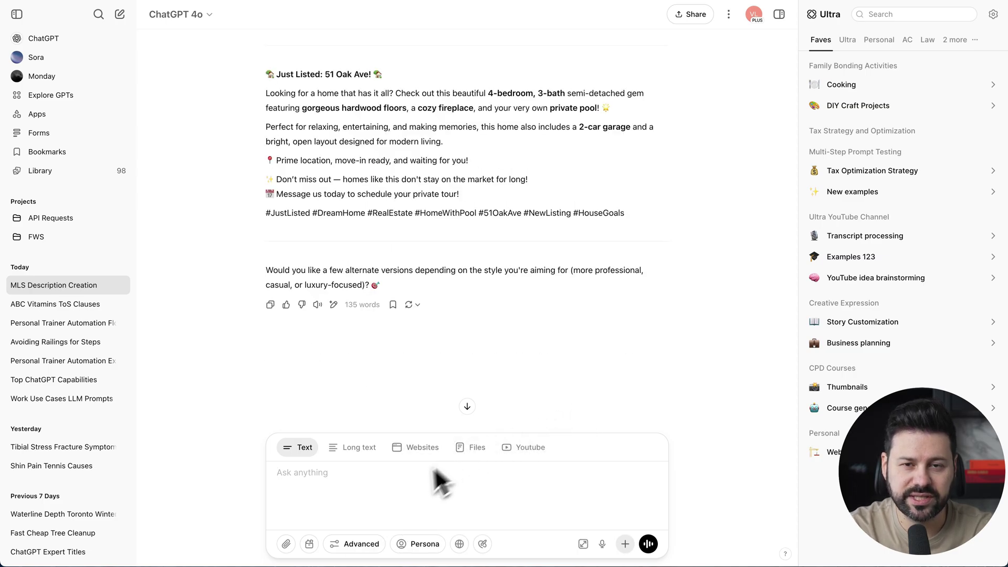
Step: Download the chat answers as a TXT file and open it in a visible window
click(364, 550)
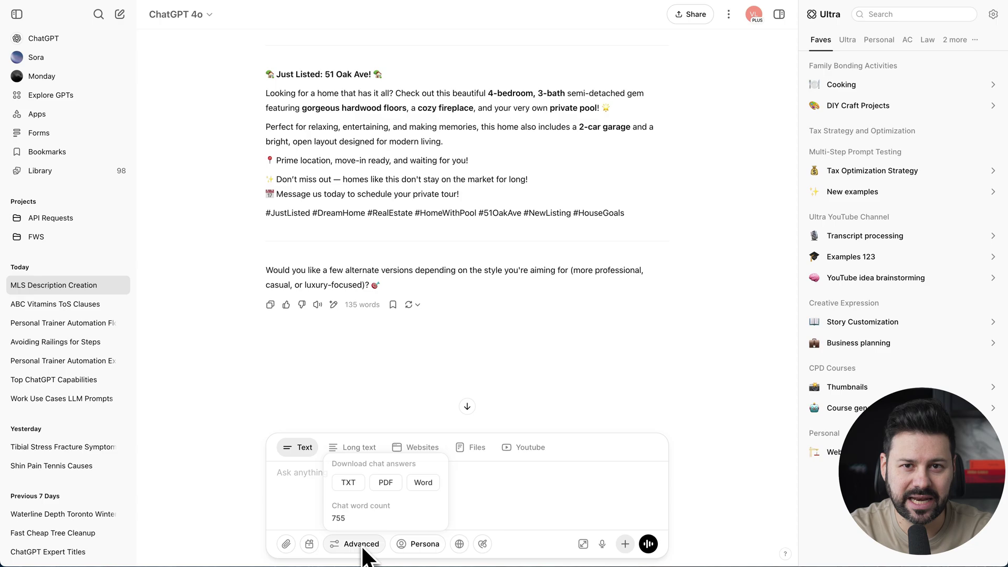
click(355, 483)
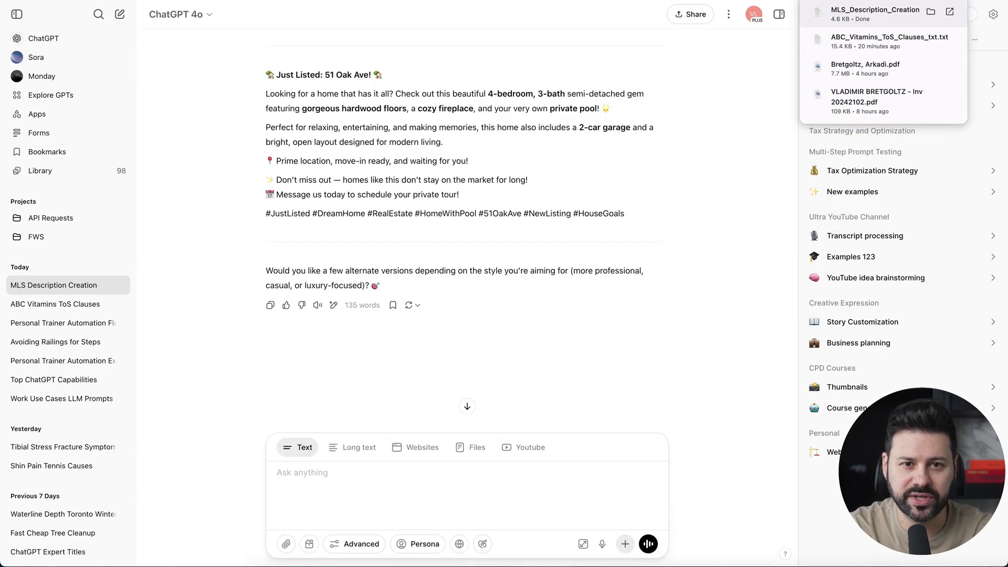
click(417, 564)
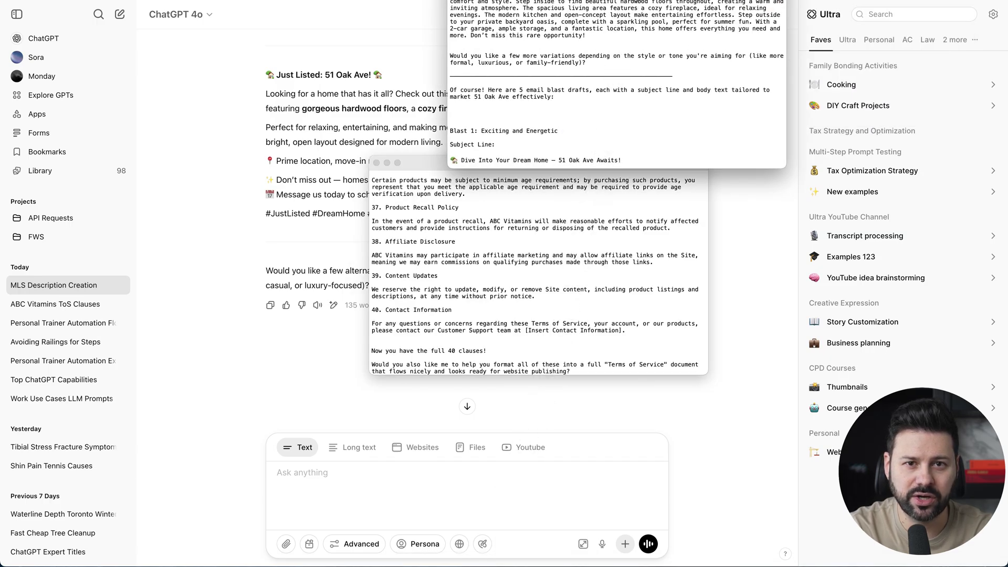
drag(644, 3, 548, 127)
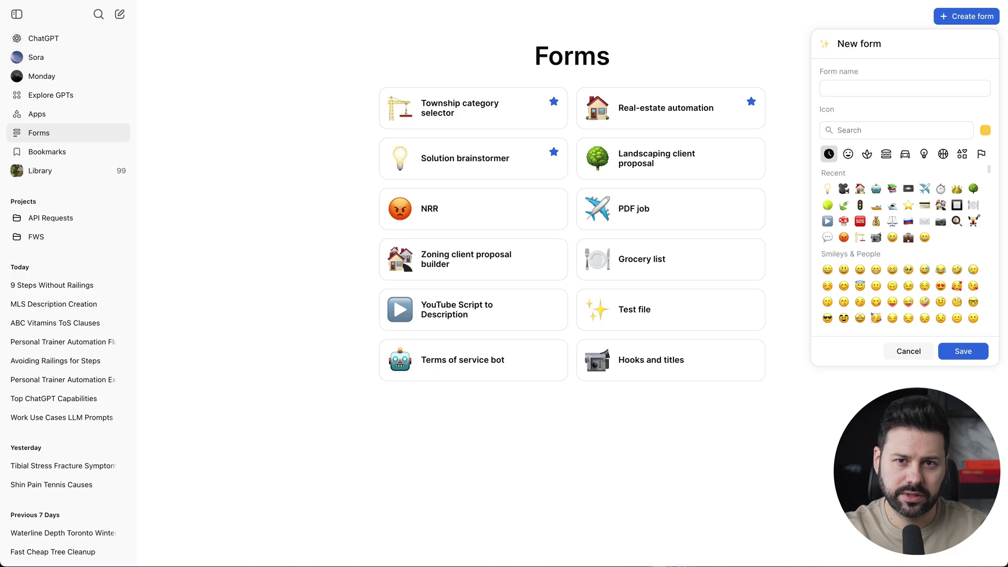
Step: Name the new Personal trainer automation form, give it the muscle emoji icon, and save it
text(Personal trainer automation)
click(856, 135)
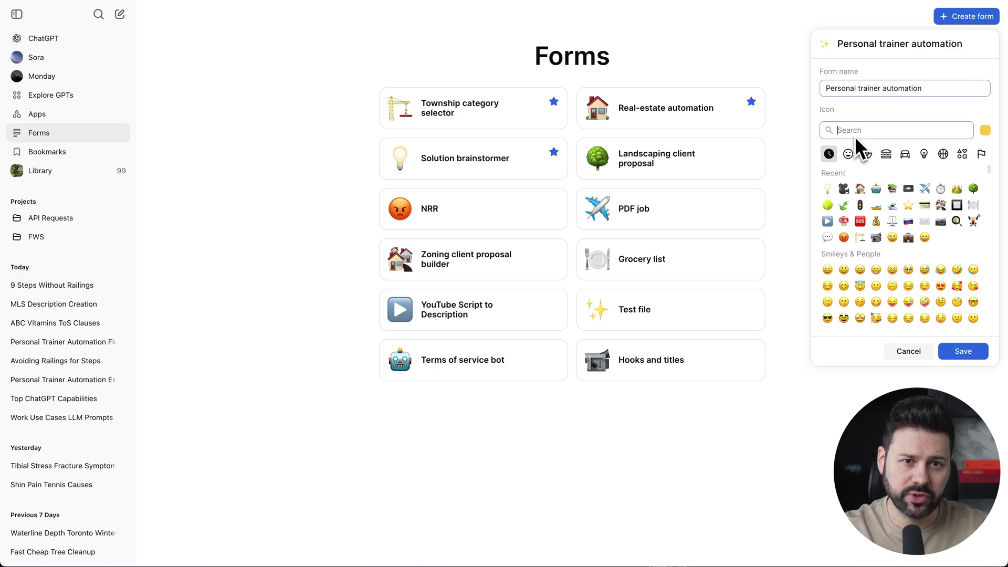
click(828, 167)
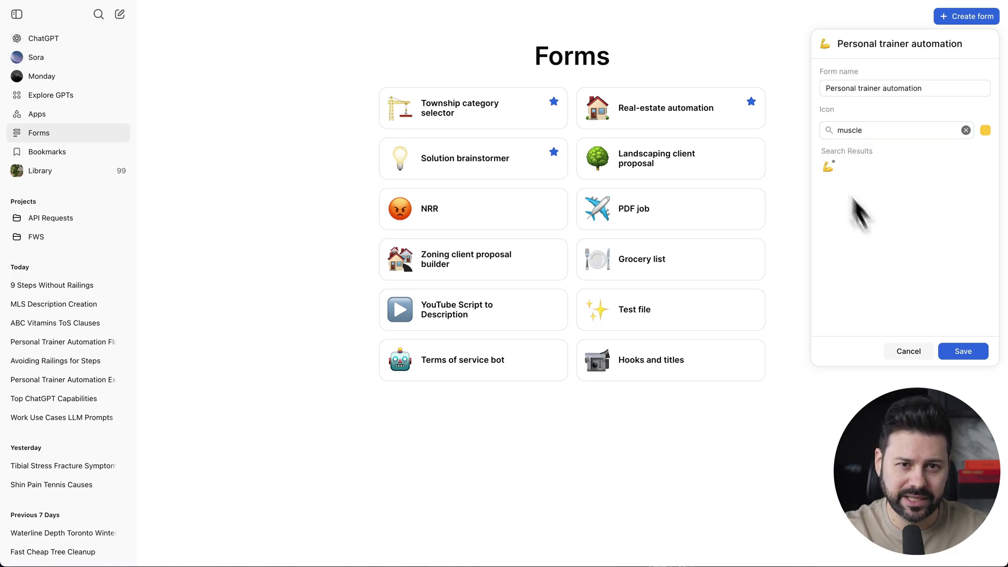
click(964, 351)
Step: Add Client name and Age short-text fields and a Gender single-choice field with Male and Female
click(203, 94)
click(308, 219)
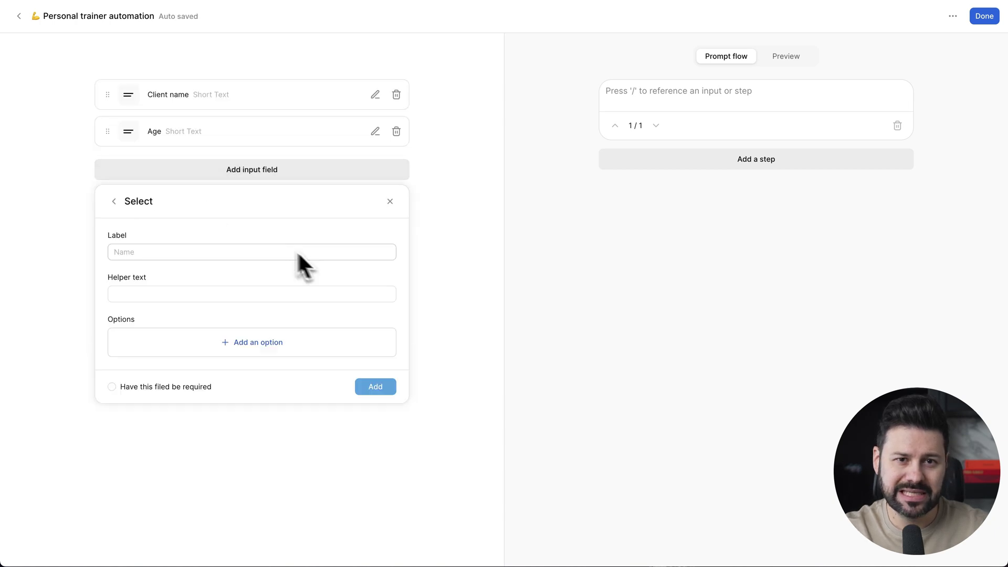
text(Gender)
click(252, 341)
text(Male)
key(Return)
text(Female)
click(375, 447)
Step: Add a Fitness goals multi-select: Strength training, Cardio, Yoga/pilates, HIIT, Sports specific training
click(252, 206)
click(366, 286)
text(Fitness goals)
click(242, 408)
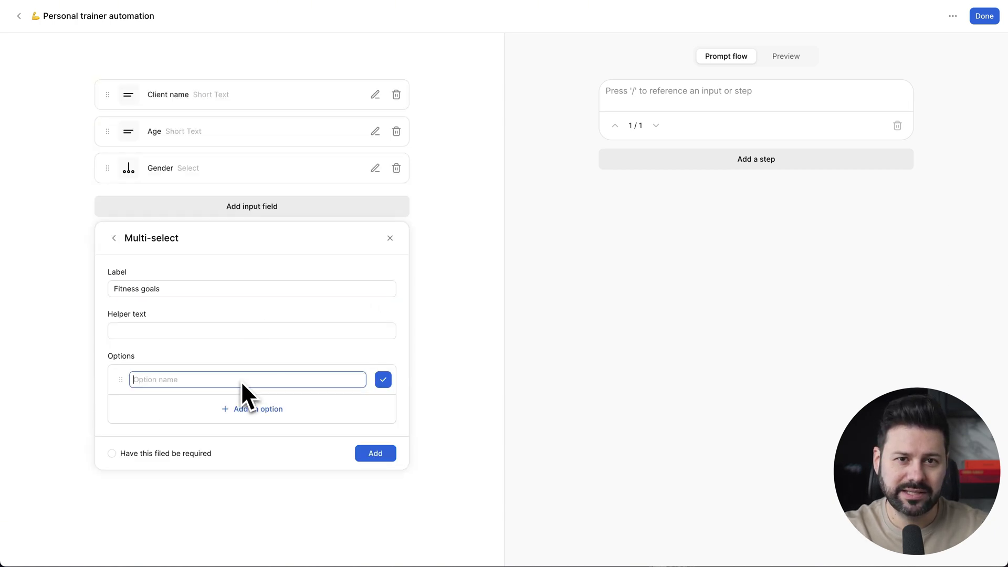
text(Strength training)
click(289, 407)
text(CardioYoga/pilates)
click(239, 469)
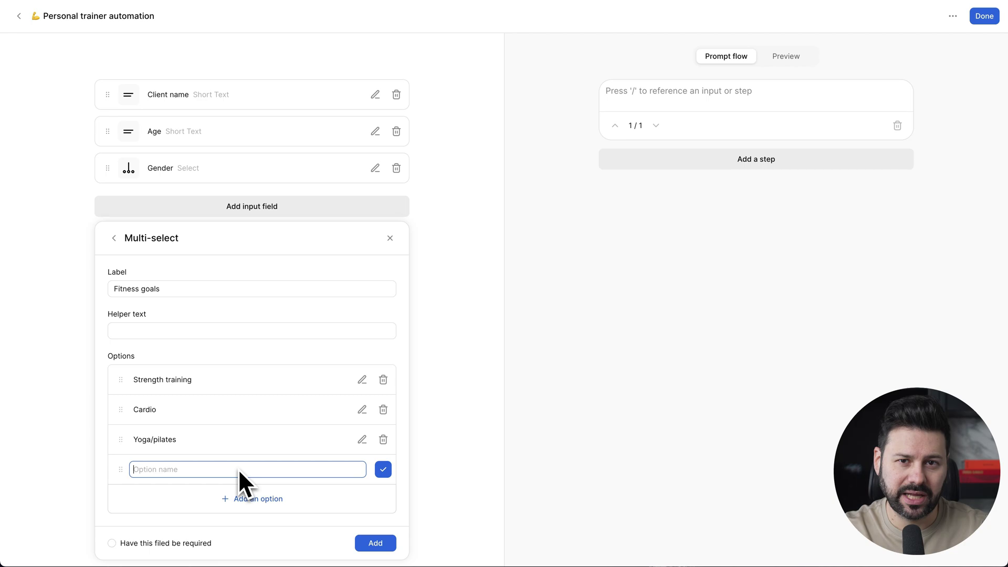
text(HIIT)
key(Return)
text(Sports specific training)
click(383, 472)
Step: Add a Dietary preference single-choice field: No preference, Vegetarian, Vegan, Keto, Paleo, Other
click(376, 545)
click(252, 242)
click(258, 329)
text(Dietary preference)
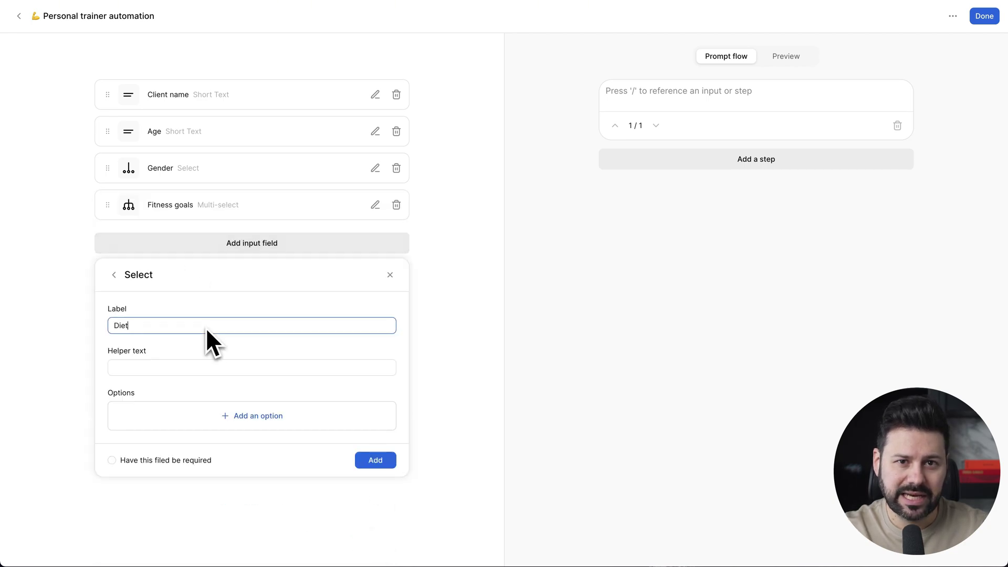
click(252, 415)
text(No preference)
key(Return)
text(Vegetarian)
key(Return)
text(Vegan)
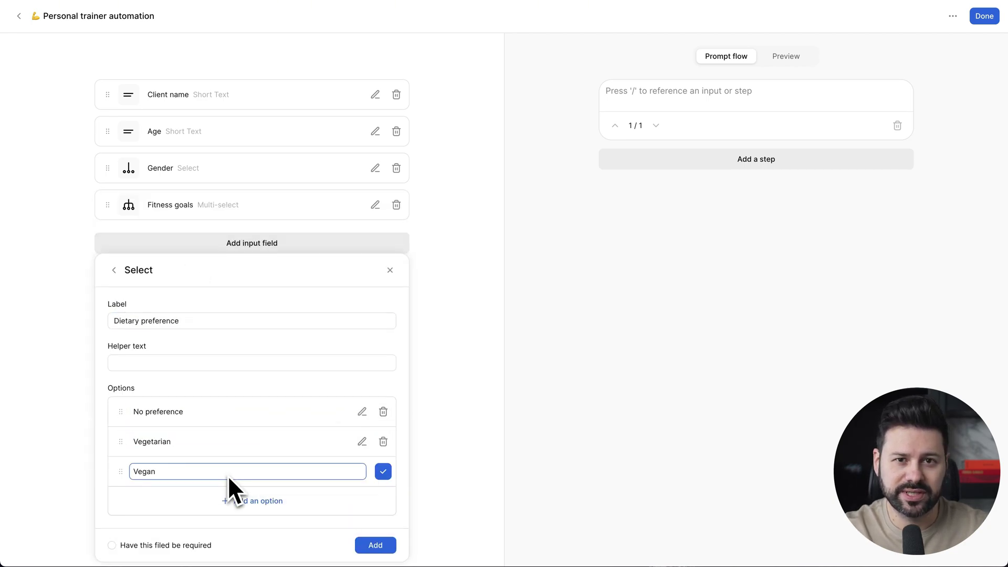
key(Return)
text(Keto)
key(Return)
text(Paleo)
key(Return)
text(Other)
click(383, 471)
Step: Add a 'Food allergies or Restrictions' tags field
click(376, 545)
click(252, 279)
click(238, 417)
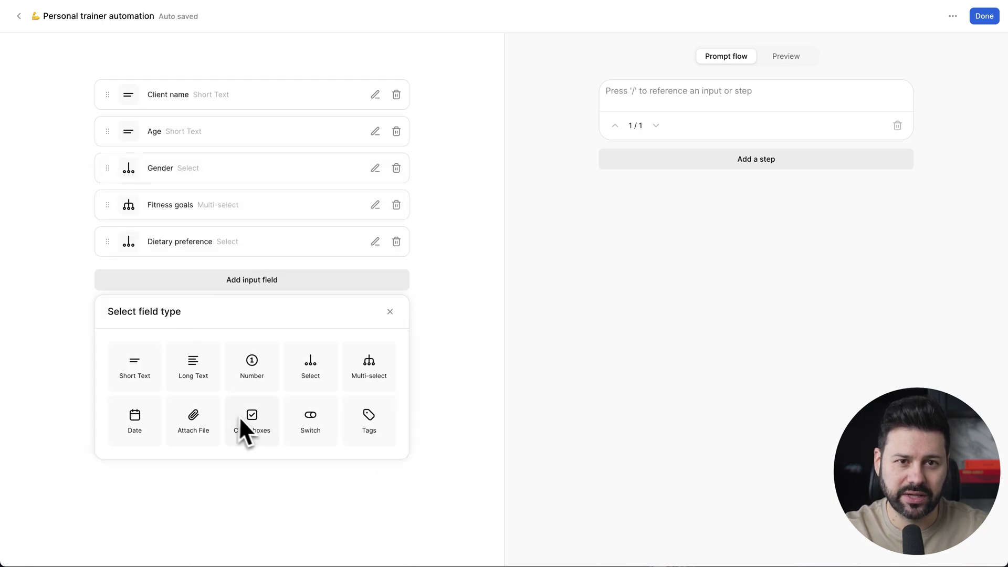
click(226, 367)
text(Food allergies or Restrictions)
click(367, 442)
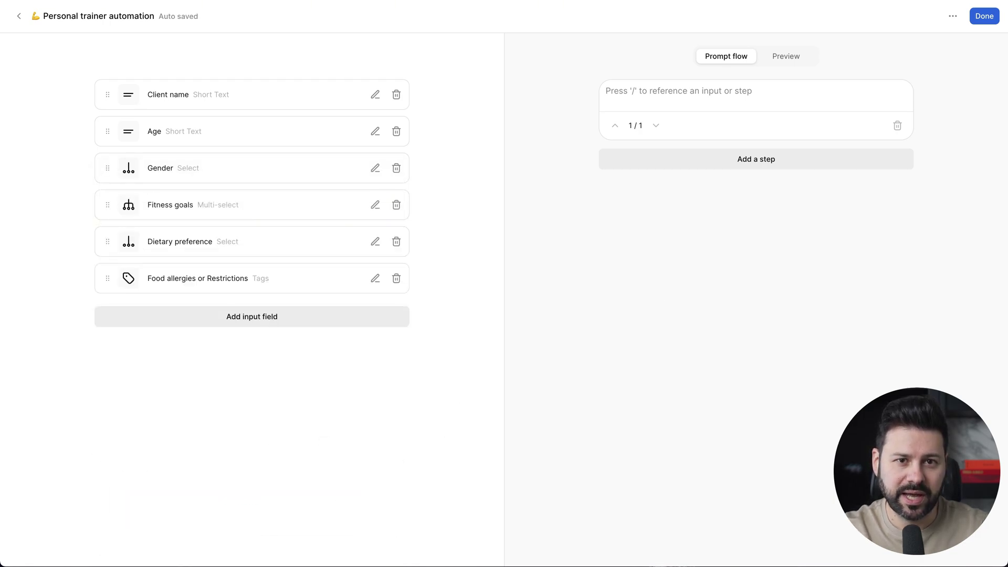
Step: Paste the workout plan prompt and insert field references for the client details and Age
click(697, 99)
key(ctrl+v)
scroll(689, 105, up, 3)
click(689, 105)
text(/)
key(Return)
click(644, 128)
text(/)
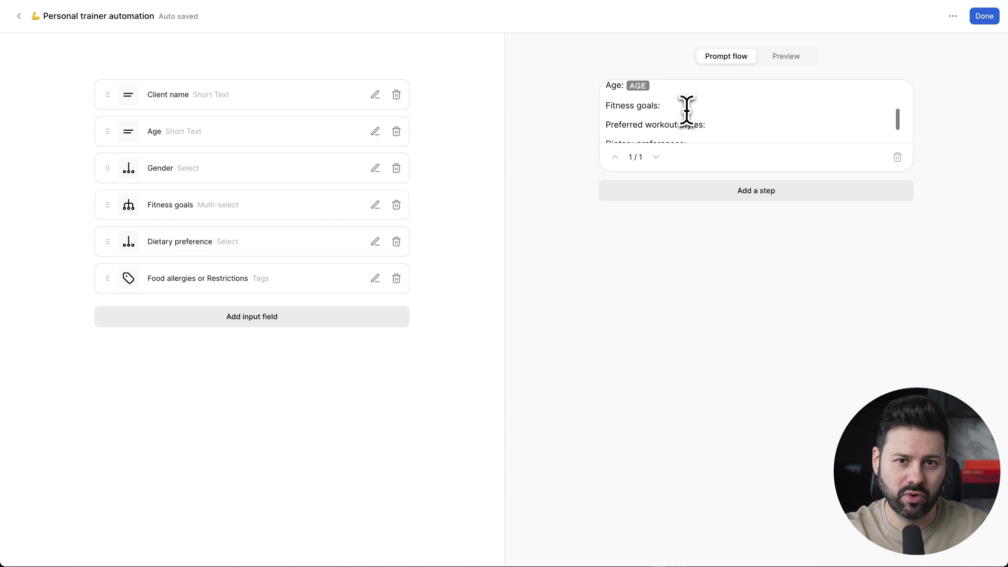
text(/)
key(ctrl+z)
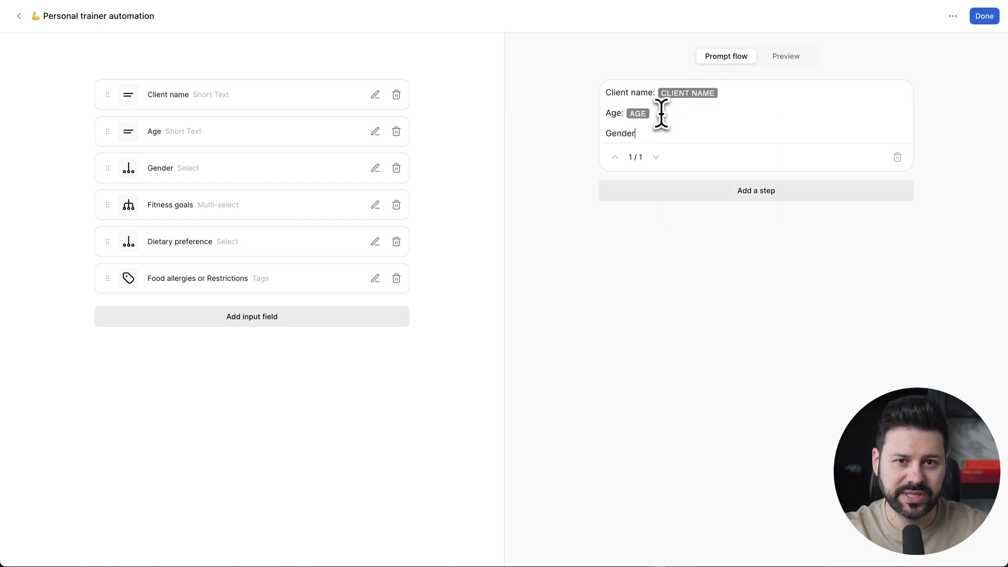
text(: /)
key(Return)
Step: Insert Gender, Fitness goals and preferred workout styles field references into the first prompt
click(689, 126)
text(/)
click(711, 194)
click(752, 117)
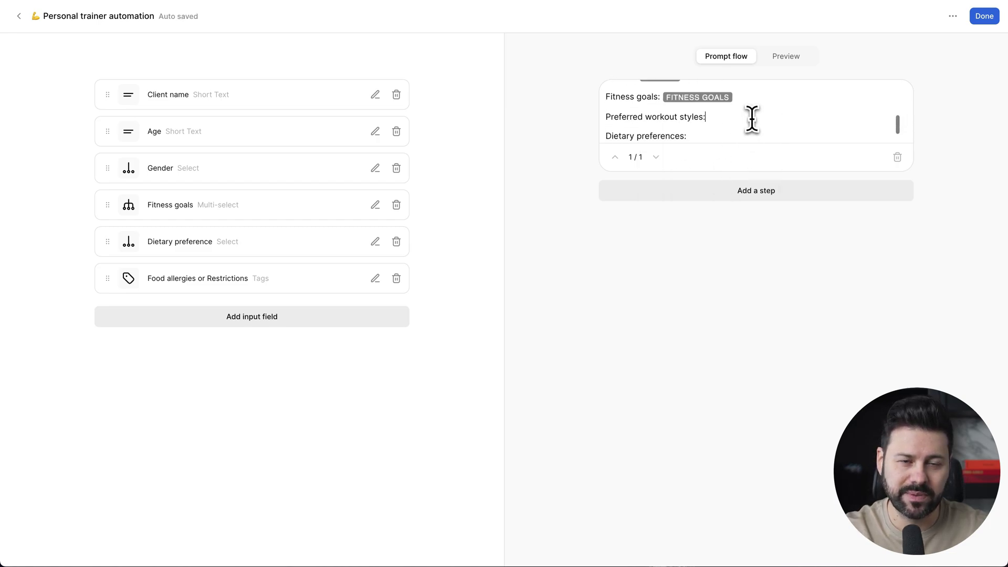
text(/)
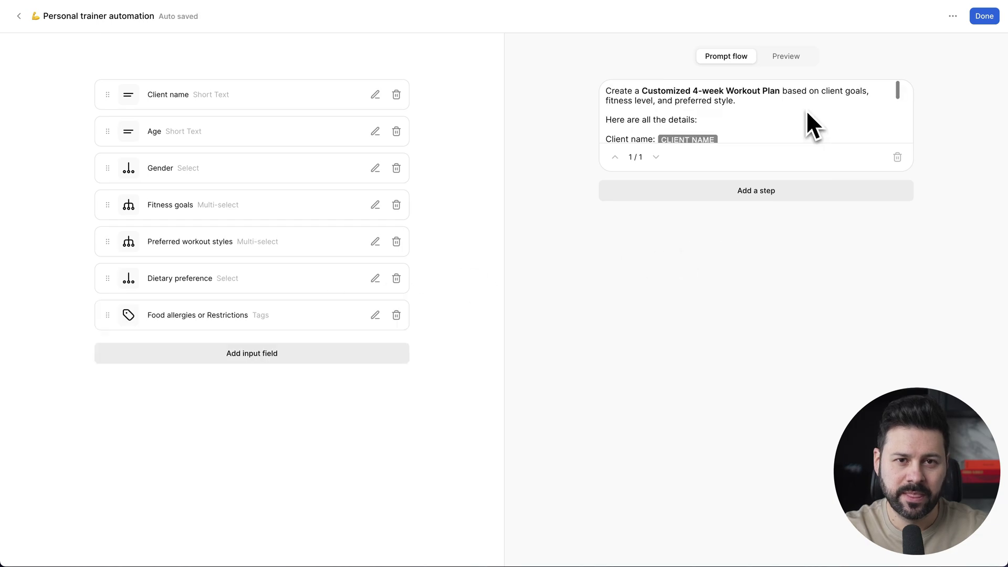
scroll(809, 113, down, 2)
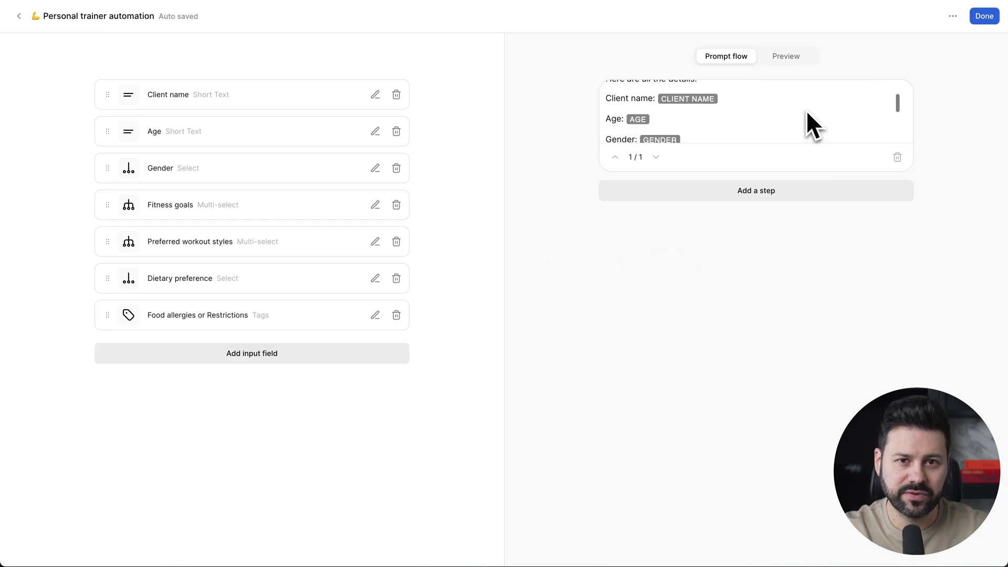
scroll(805, 109, down, 3)
Step: Add steps for meal plan, grocery list, progress tracker, supplement guide and stretching routine prompts
click(788, 197)
text(Create a Personalized Meal Plan tailored to dietary preferences, allergies, and fitness goals.)
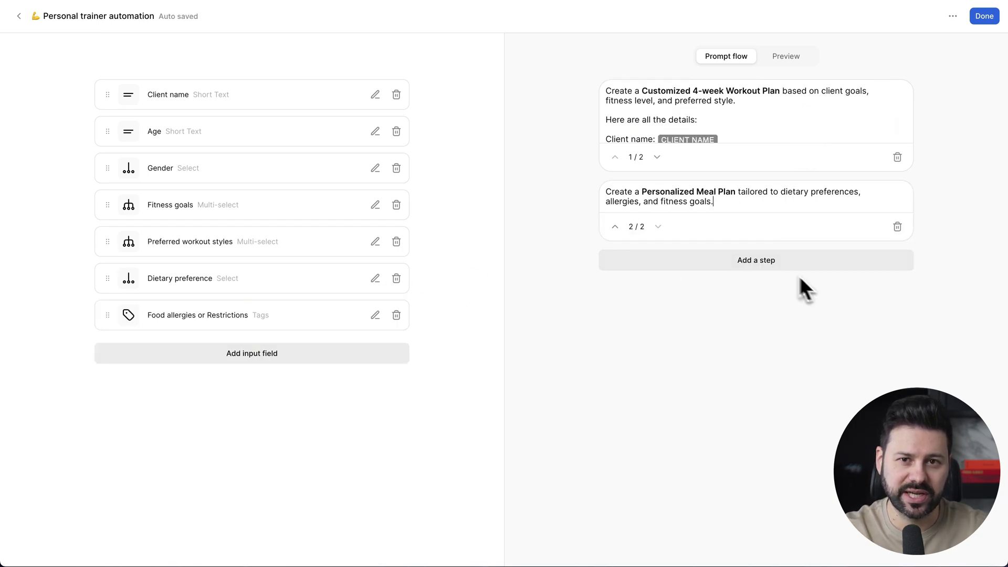
click(756, 263)
text(Create a grocery list based on the meal plan)
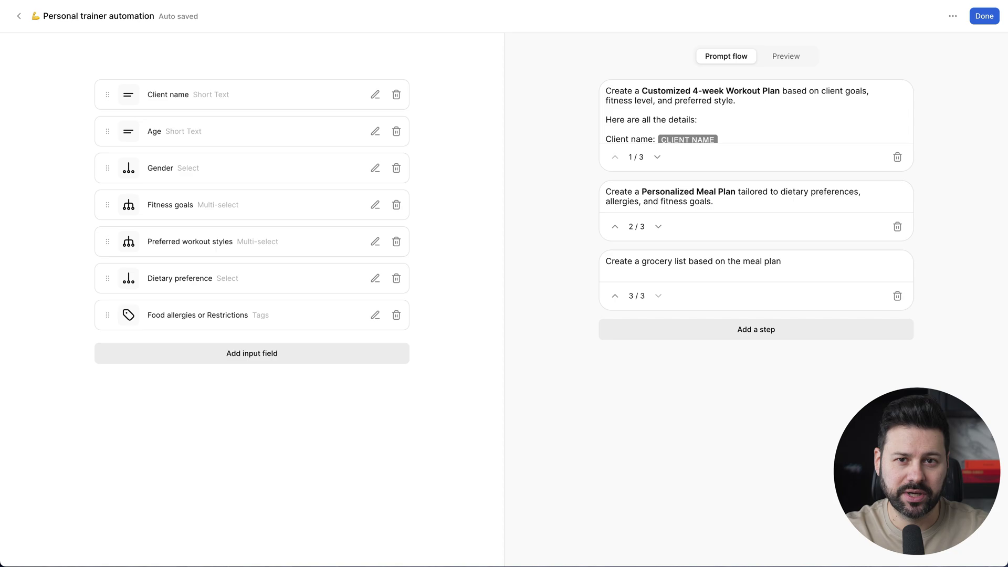
click(687, 331)
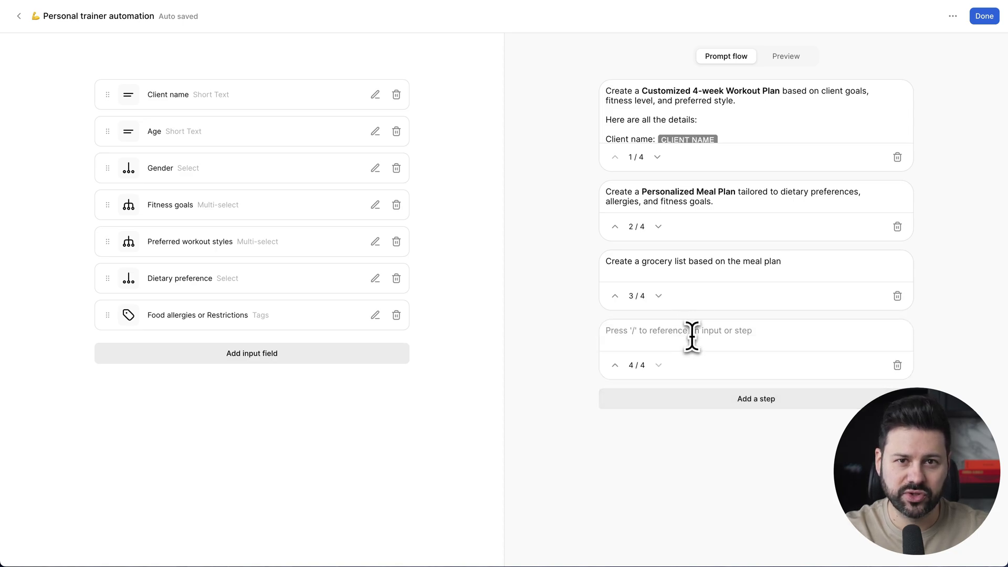
text(Create a Weekly Progress Tracker with customized checkpoints (e.g., weight tracking, strength gains, energy levels).)
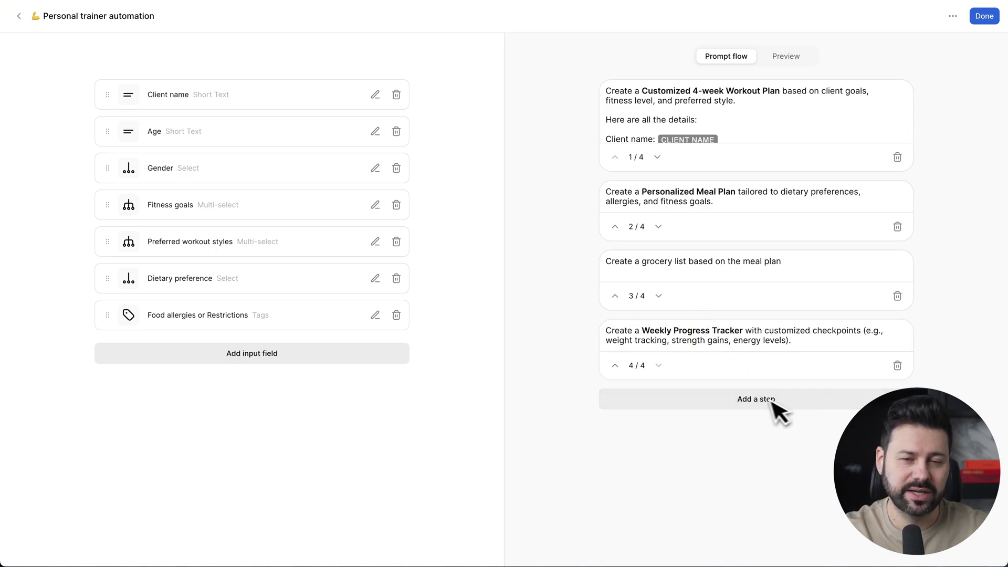
click(772, 400)
text(Create a Supplement Recommendation Guide based on fitness goals (e.g., whey protein, creatine, vitamins) with usage instructions.)
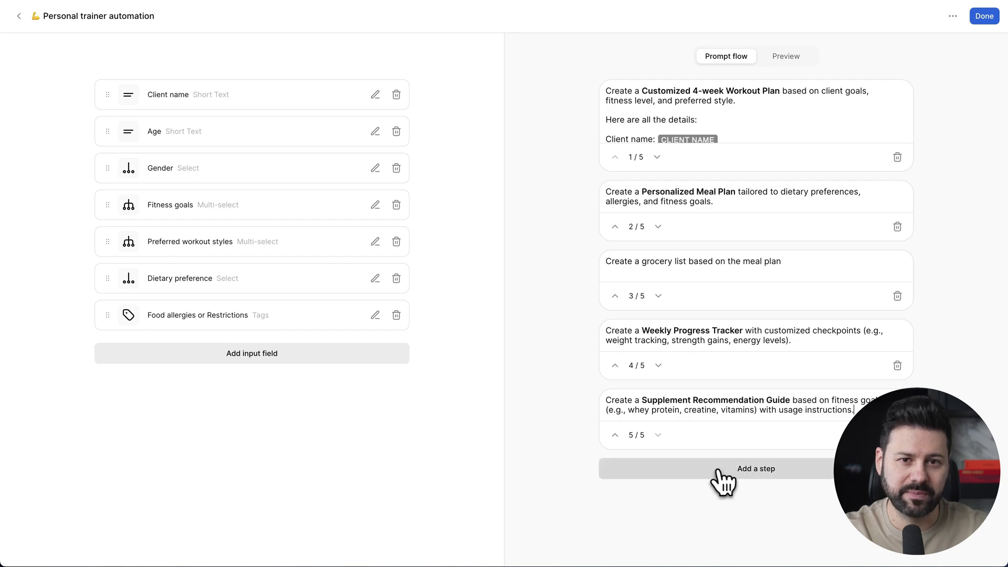
click(725, 477)
key(ctrl+v)
Step: Finish the form, start a new chat, and open the Personal trainer automation form
click(983, 16)
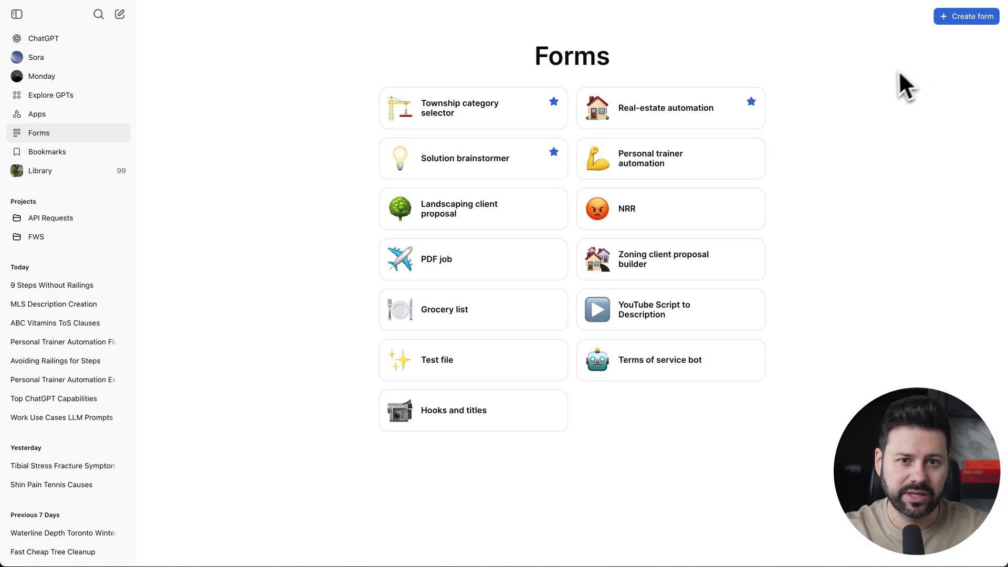
mouse_move(751, 158)
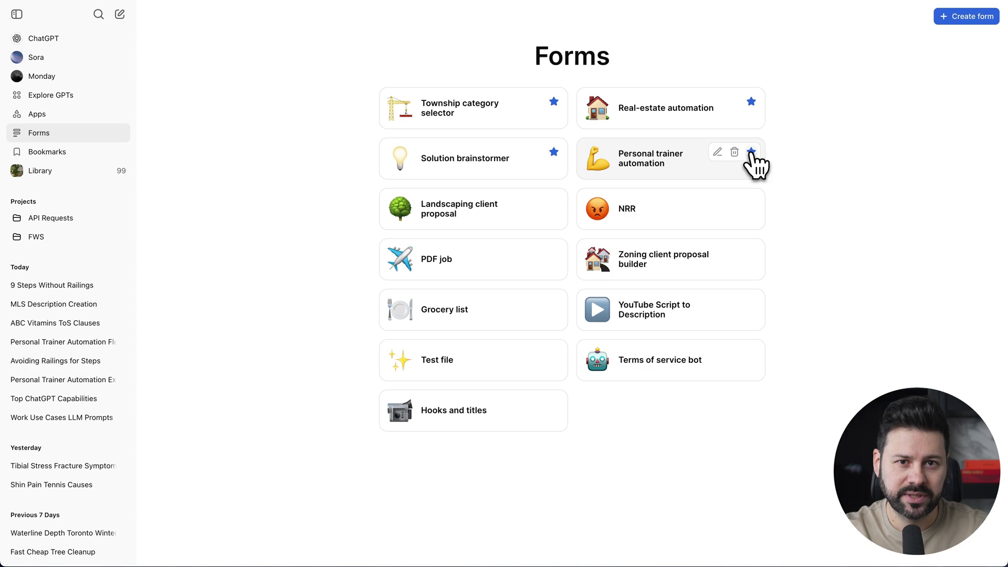
click(127, 18)
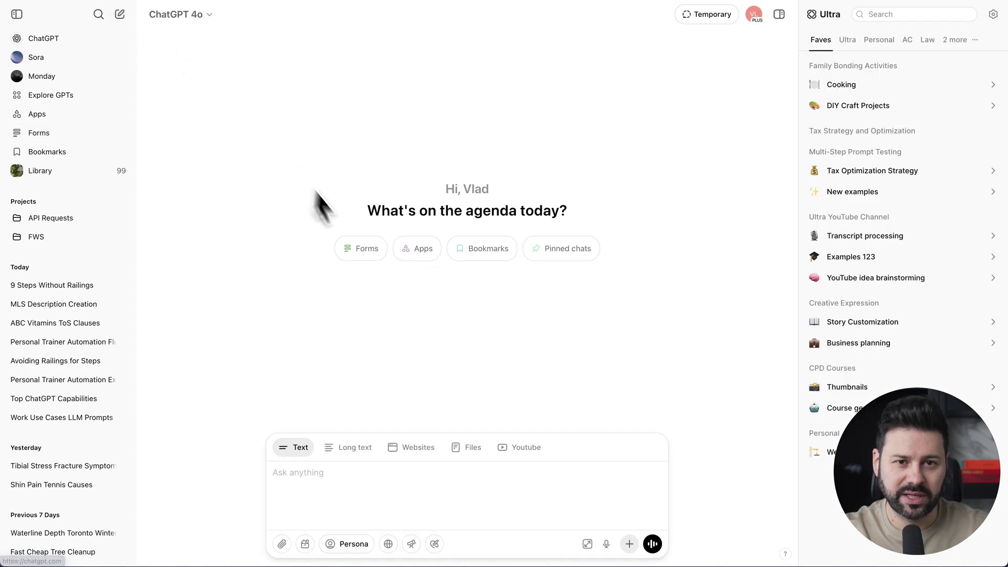
click(359, 250)
click(589, 251)
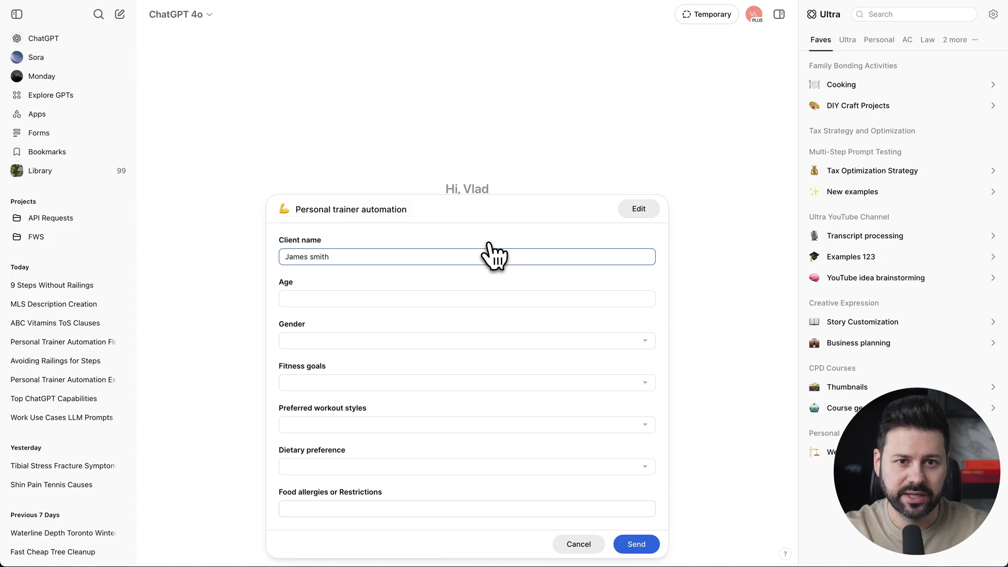
Step: Fill in the client's name, age 38, Male, Lose Weight, Build muscle, and Cardio
key(Tab)
text(38)
key(Tab)
click(376, 340)
click(326, 361)
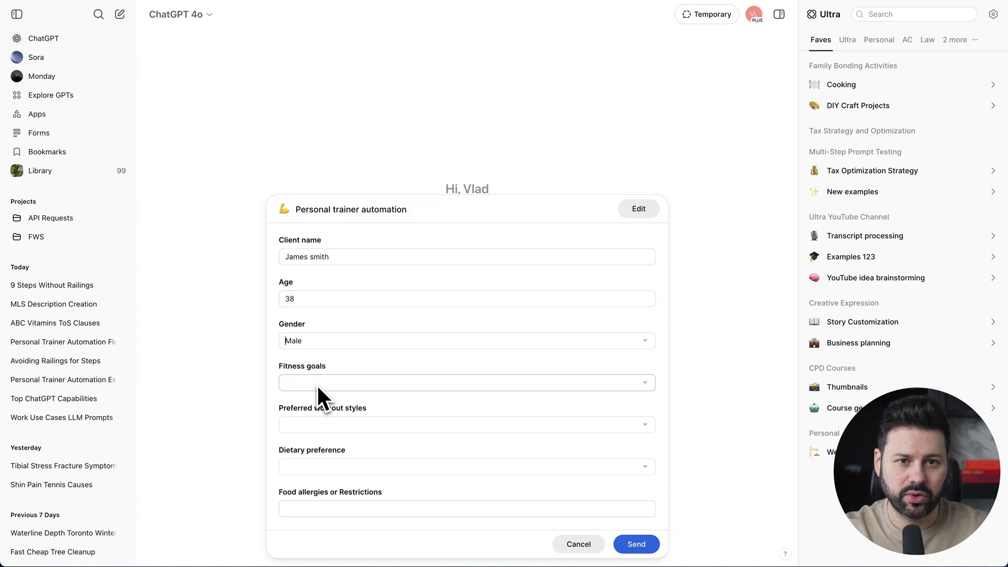
click(319, 401)
click(322, 407)
click(328, 424)
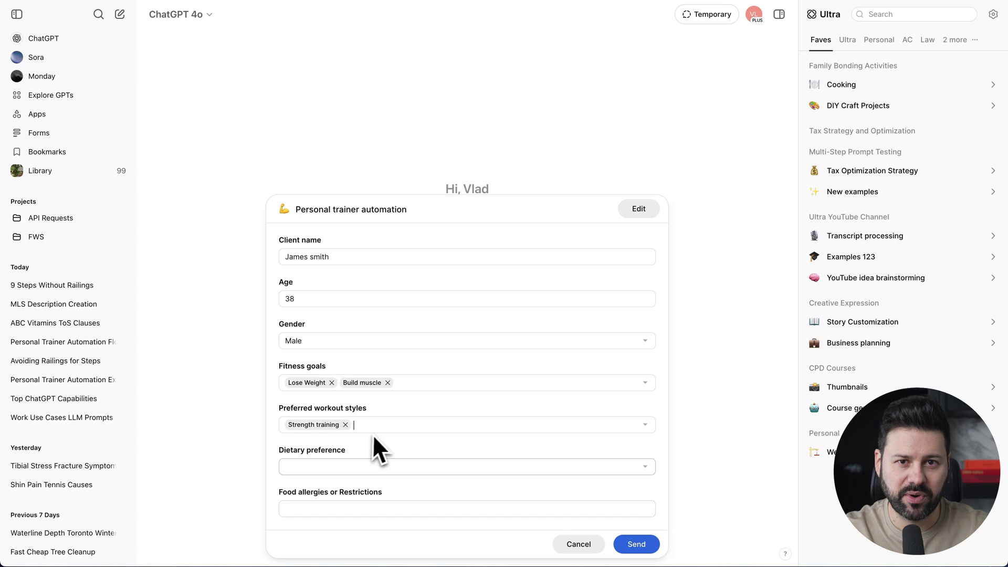
click(341, 453)
Step: Set diet to Keto, add a Peanuts allergy tag, and send the form
click(327, 464)
click(333, 528)
click(334, 508)
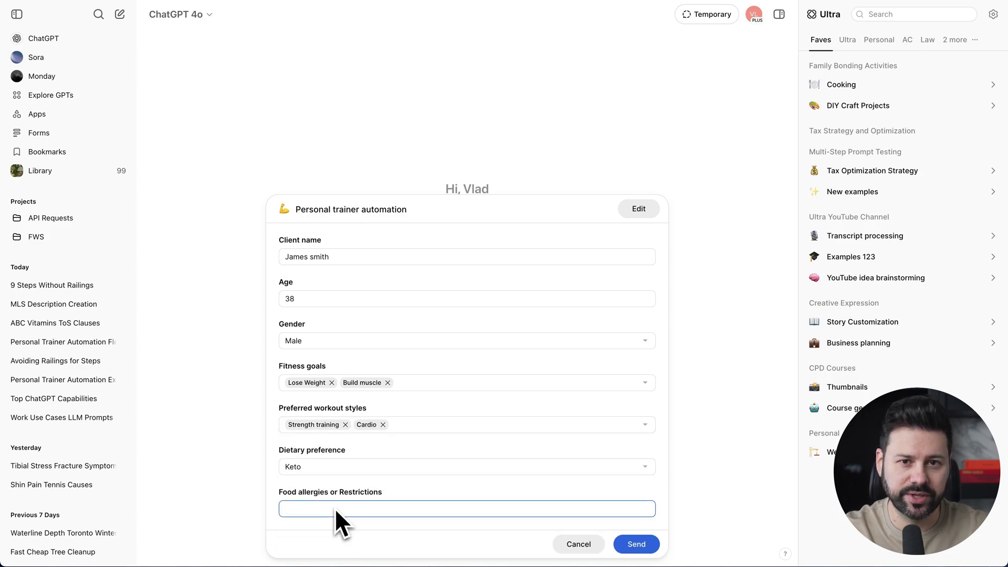
text(Peanuts)
key(Return)
click(636, 544)
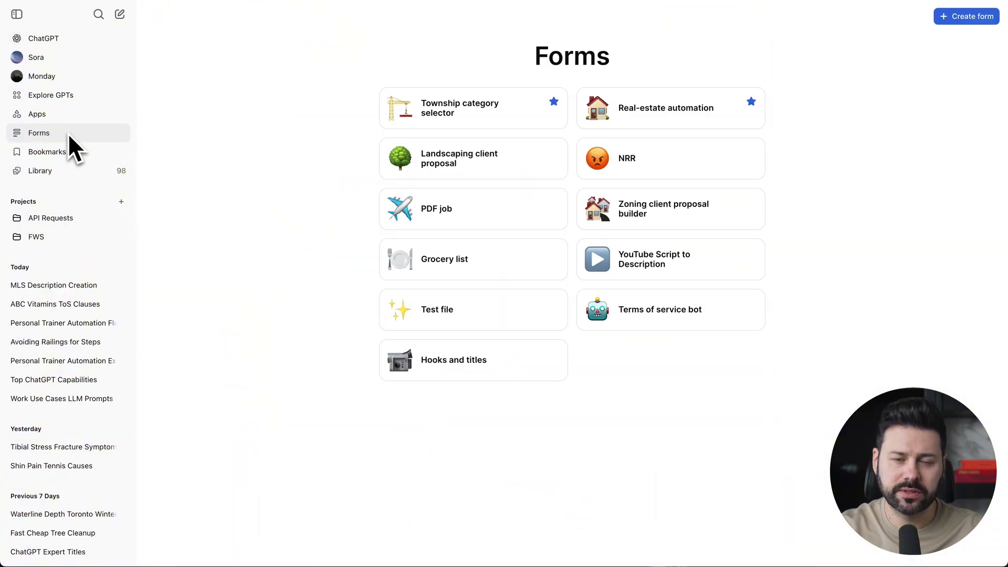
Step: Create and save a form named 'Solution brainstormer' with a lightbulb icon
click(971, 20)
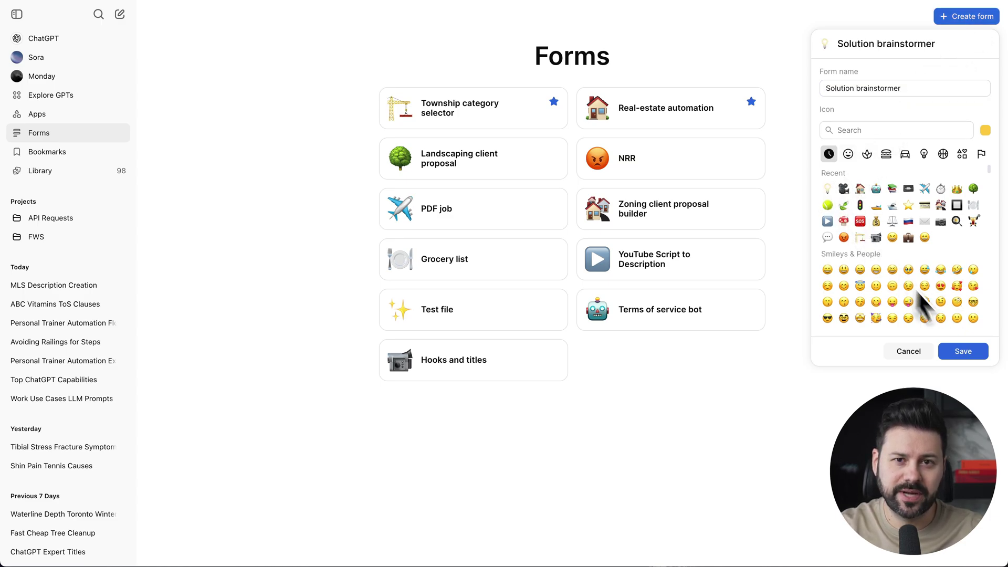
click(964, 351)
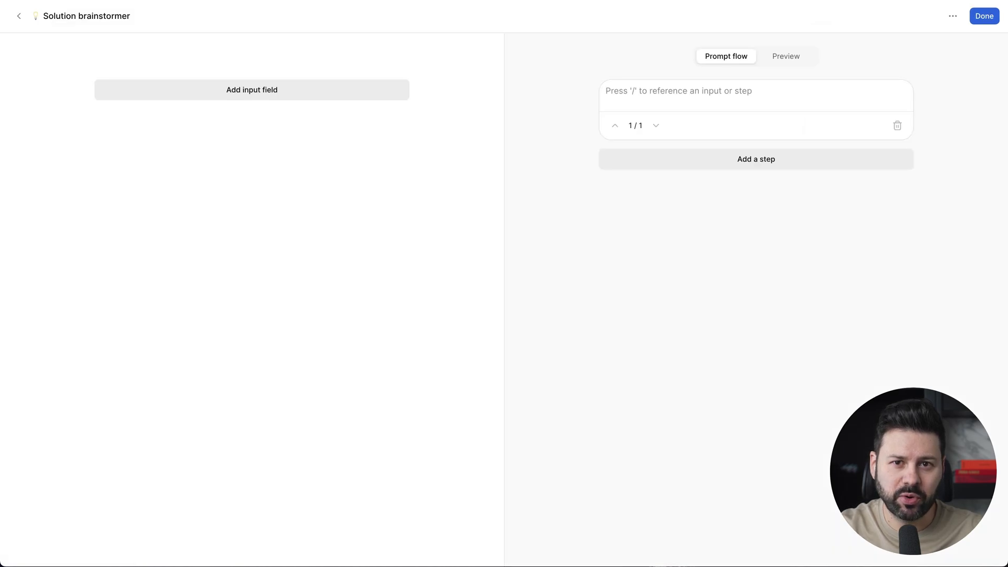
Step: Add a long-text field labelled 'Describe the problem'
click(336, 98)
click(193, 167)
click(182, 171)
text(Desc)
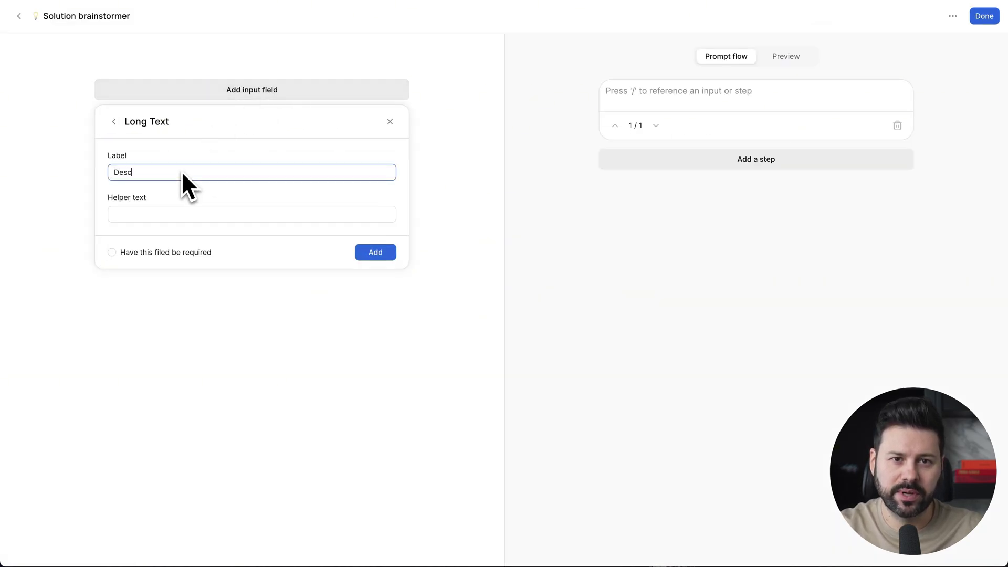
text(ribe the problem)
click(375, 252)
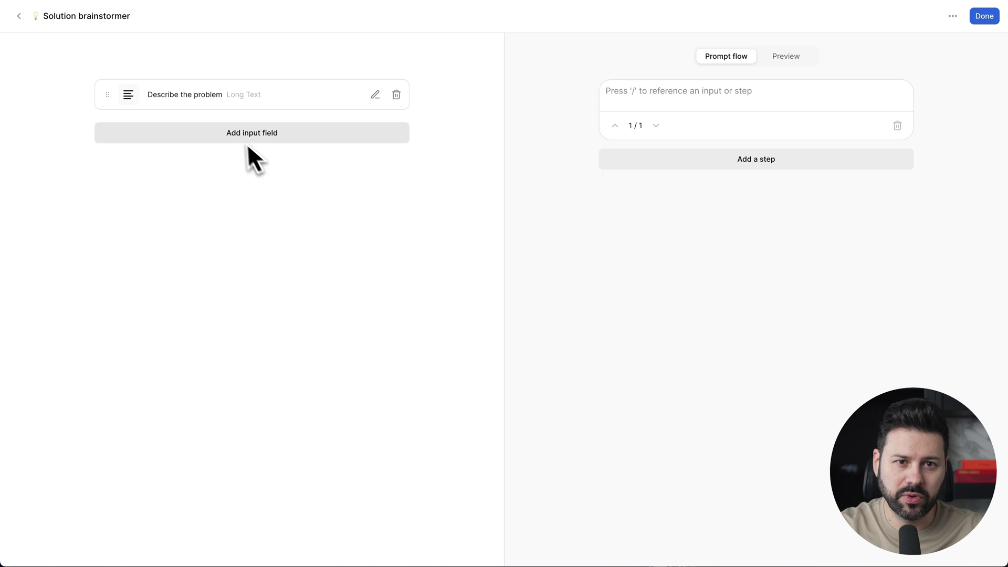
Step: Add a short-text field labelled 'Number of solutions to brainstorm'
click(248, 137)
click(136, 221)
click(152, 217)
text(N)
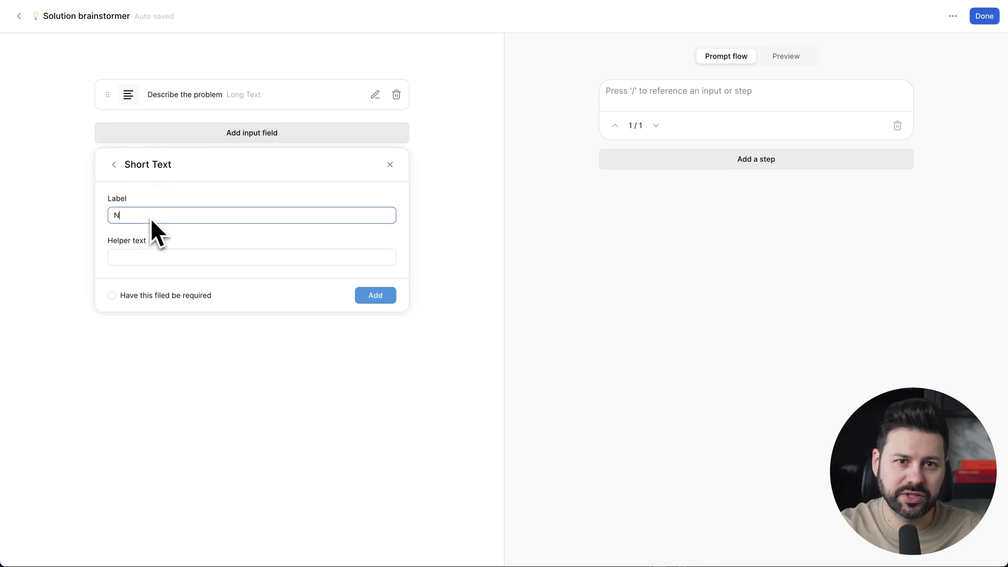
text(umber of solutions to brainstorm)
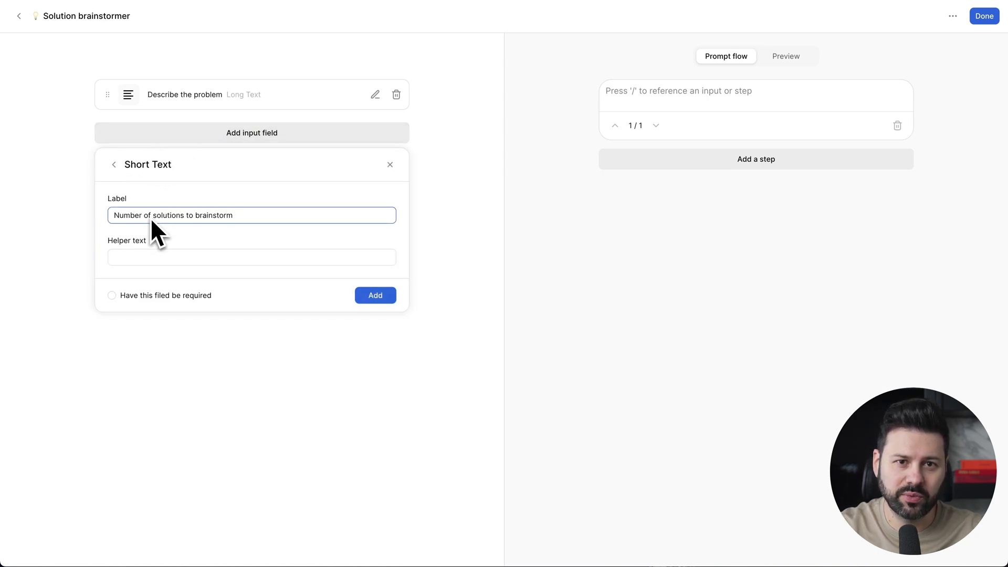
click(372, 297)
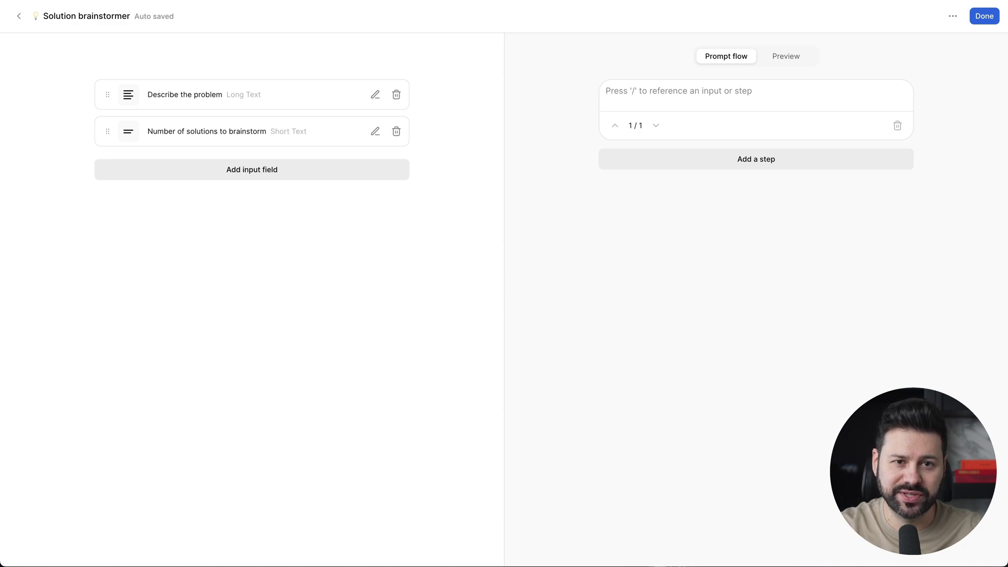
Step: Insert the Number of solutions and Describe the problem references into the first prompt
click(655, 92)
text(/)
key(Down)
key(Return)
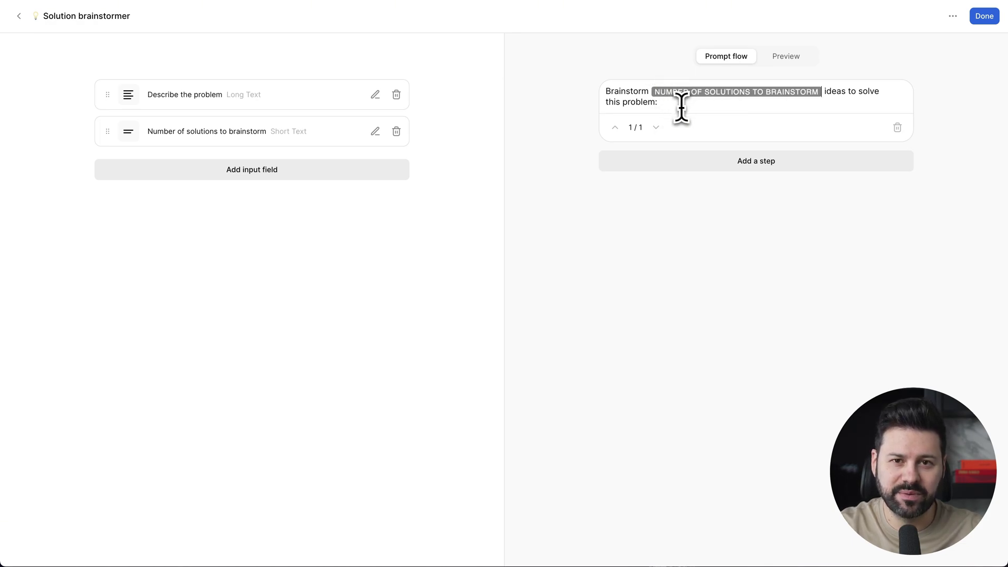
text(/)
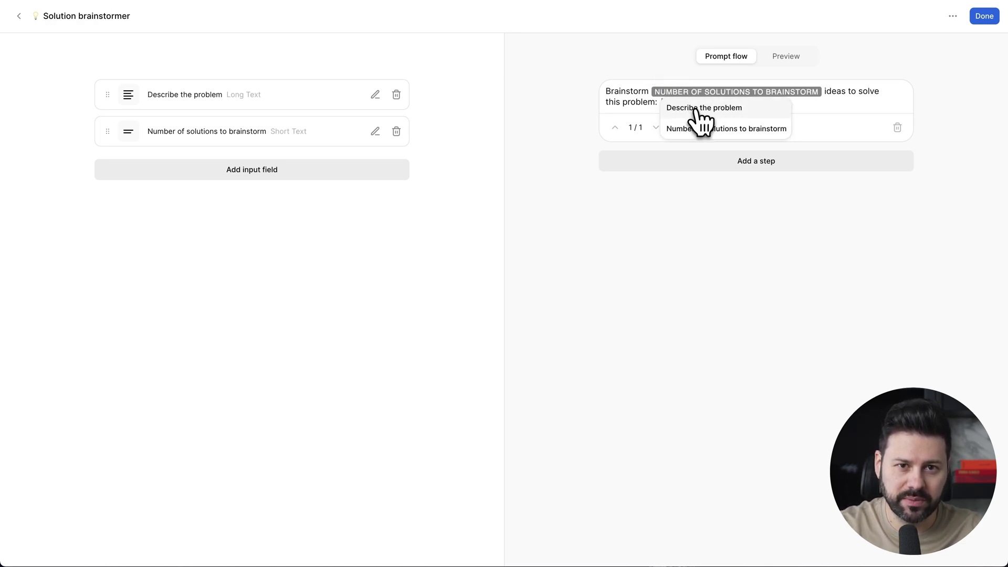
click(699, 109)
Step: Add comparison table, top 4 ideas, and 16:9 image grid prompt steps, then finish
click(690, 169)
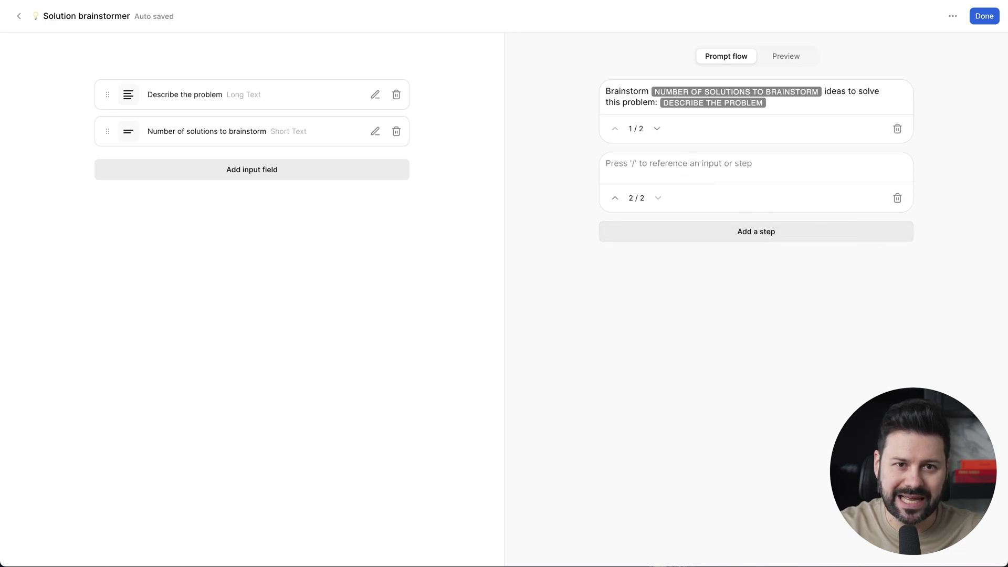
text(Create an inline table (Without code) to compare all the solutions to each other. Each idea should have it’s own row and we should have columns for different pro’s/con’s and a score column at the end.)
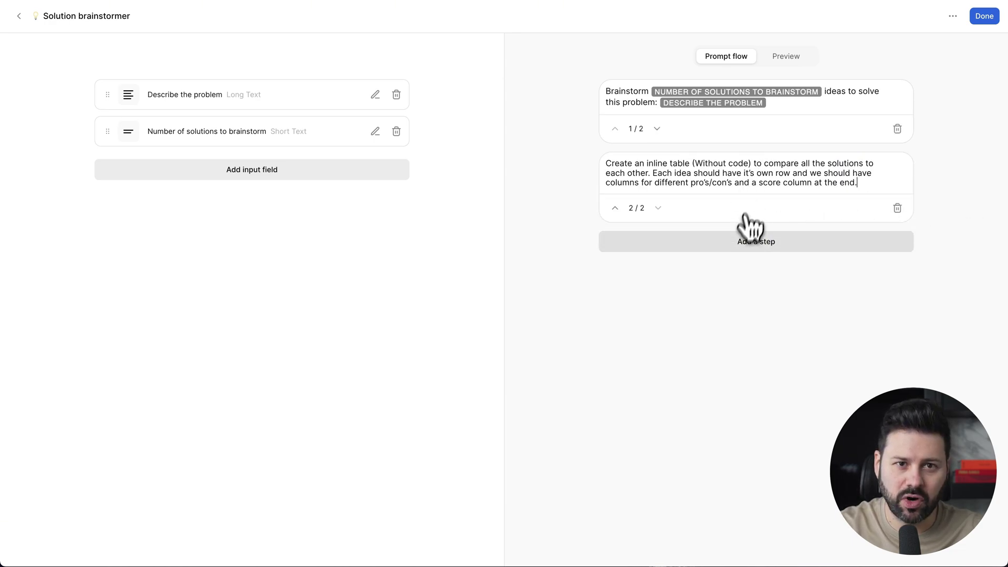
click(732, 243)
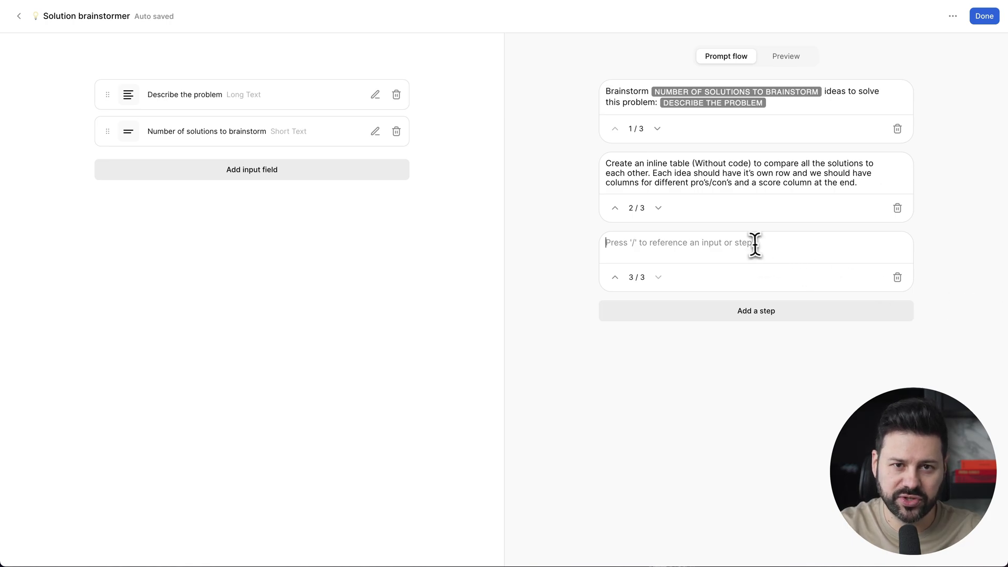
text(Describe visually in great detail the top 4 ideas. This description of the top 4 ideas should be done in such a way that an LLM can create an image down the road with these 4 descriptions. But don’t generate the image just yet.)
click(760, 329)
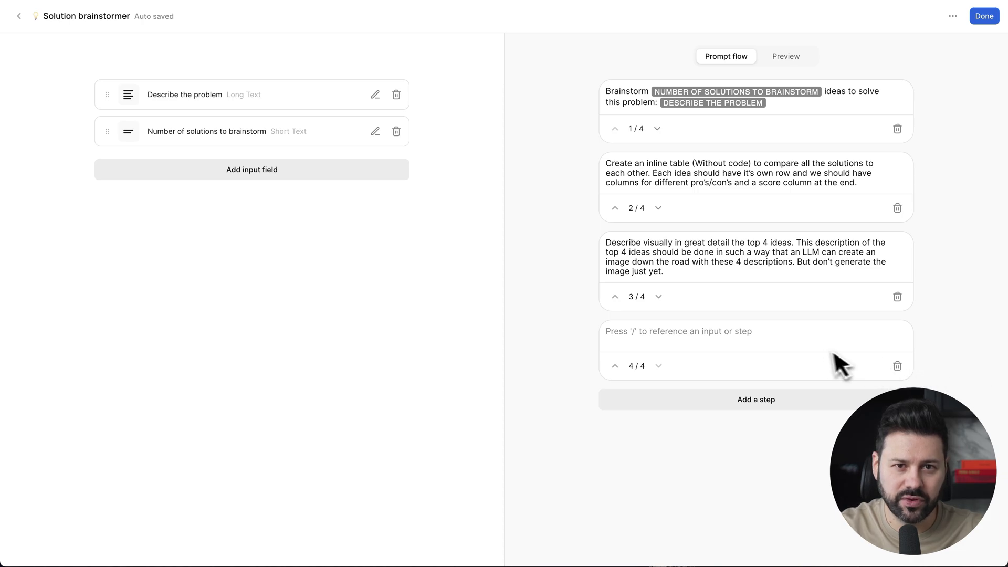
text(Generate an image that is split in a 4 section grid that shows each of the top 4 ideas as per the descriptions in the previous message. The full Image should be wide with an aspect ratio should of 16:9)
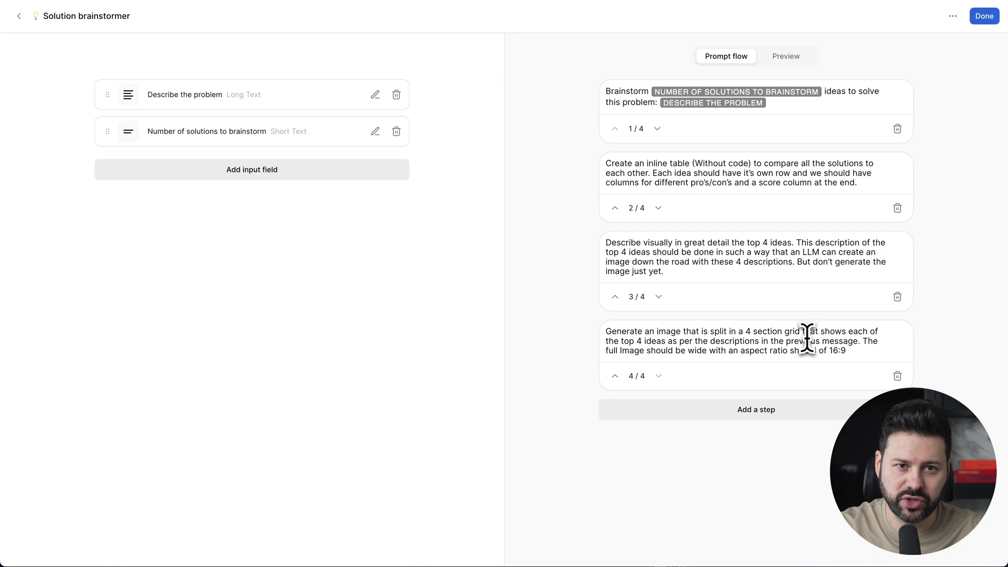
click(984, 16)
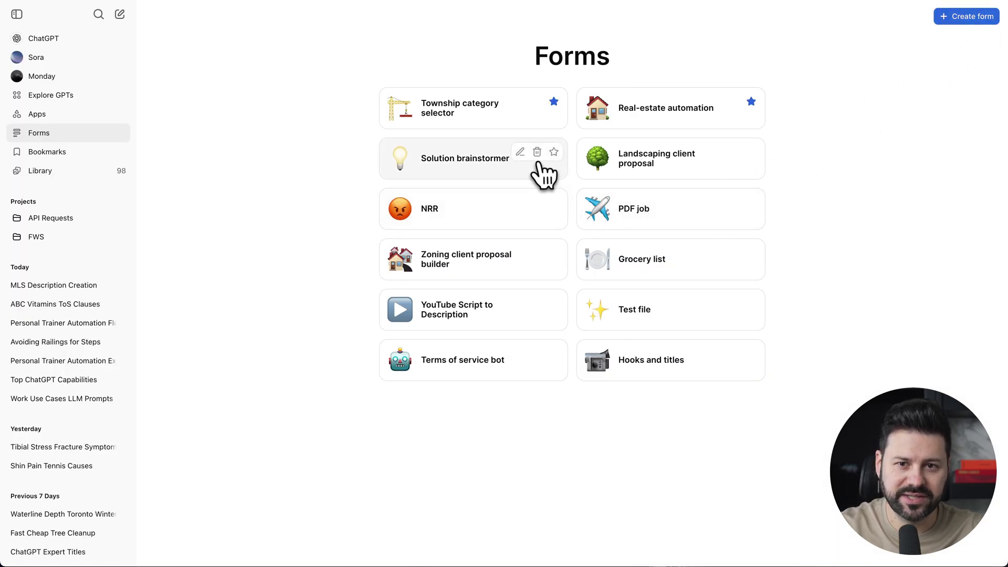
Step: Open Solution brainstormer in a new chat and paste the exterior-stairs railing problem
click(120, 17)
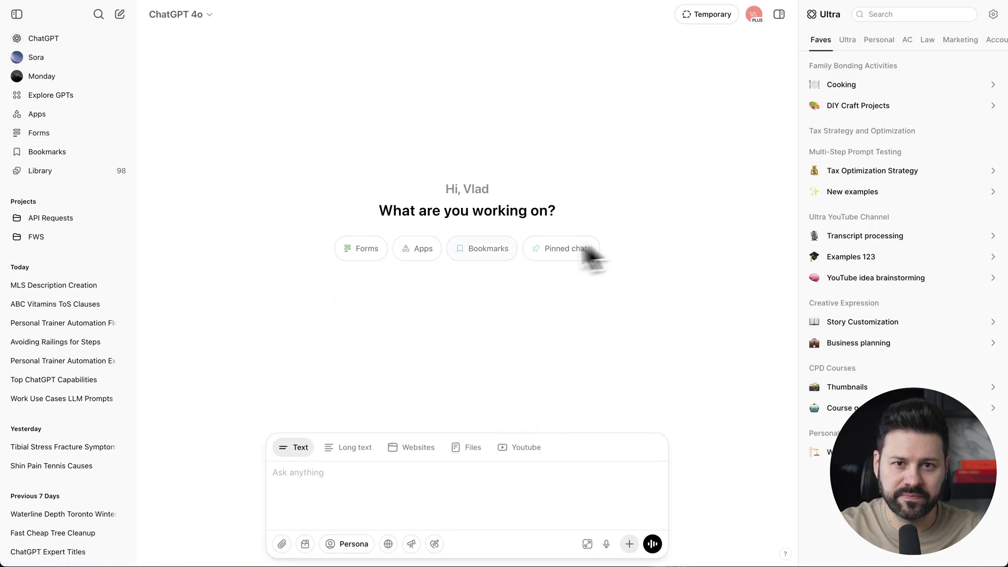
click(363, 246)
click(550, 259)
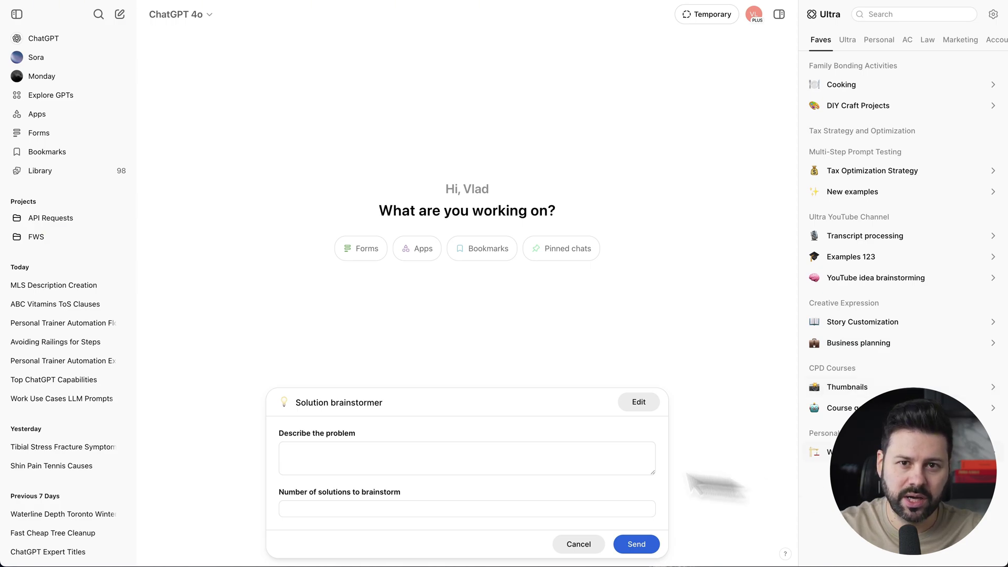
click(377, 456)
text(I'm an architect in Ontario, and my client needs 9 exterior steps to his front door. The Ontario Building Code requires railings for more than 2 steps, but he dislikes railings. How can he have 9 steps without needing railings?)
click(364, 508)
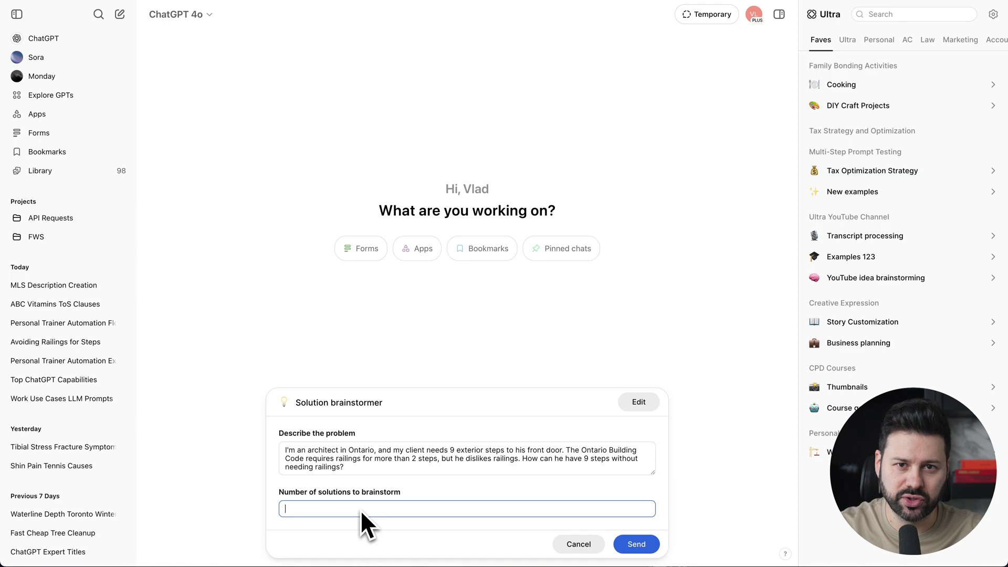
Step: Request 20 solutions, submit the form, and add the Ultra extension to Chrome
text(20)
click(644, 546)
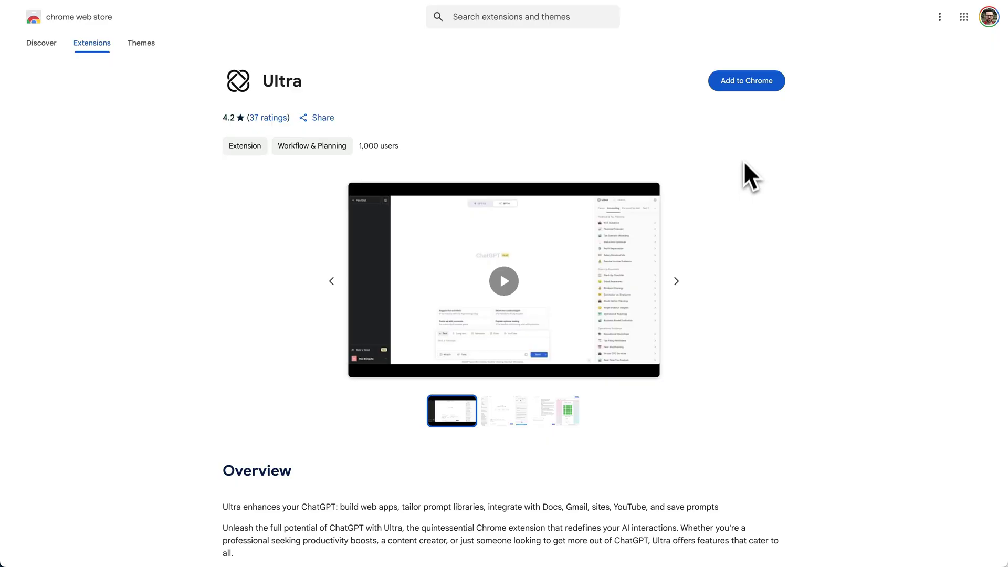
click(742, 85)
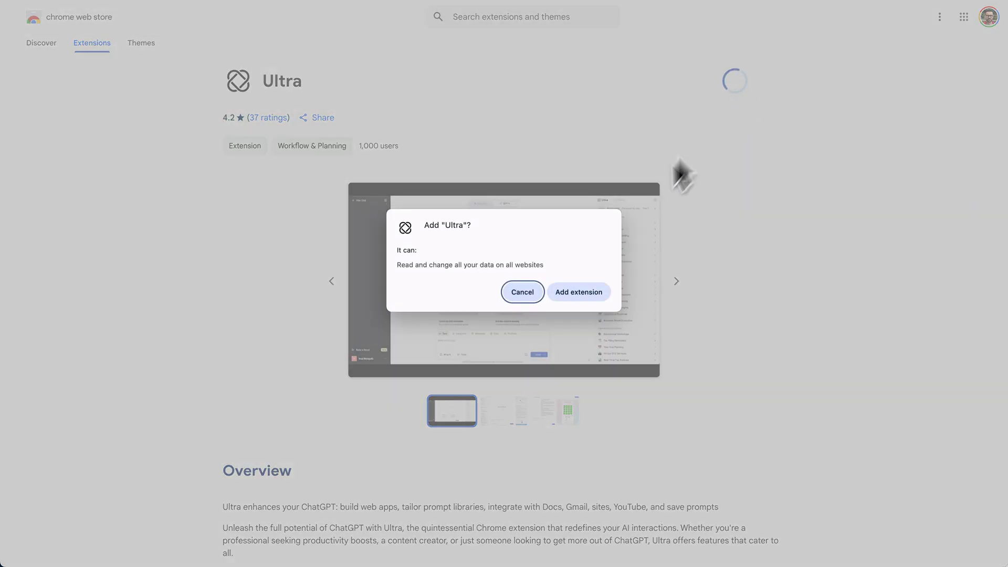
click(581, 290)
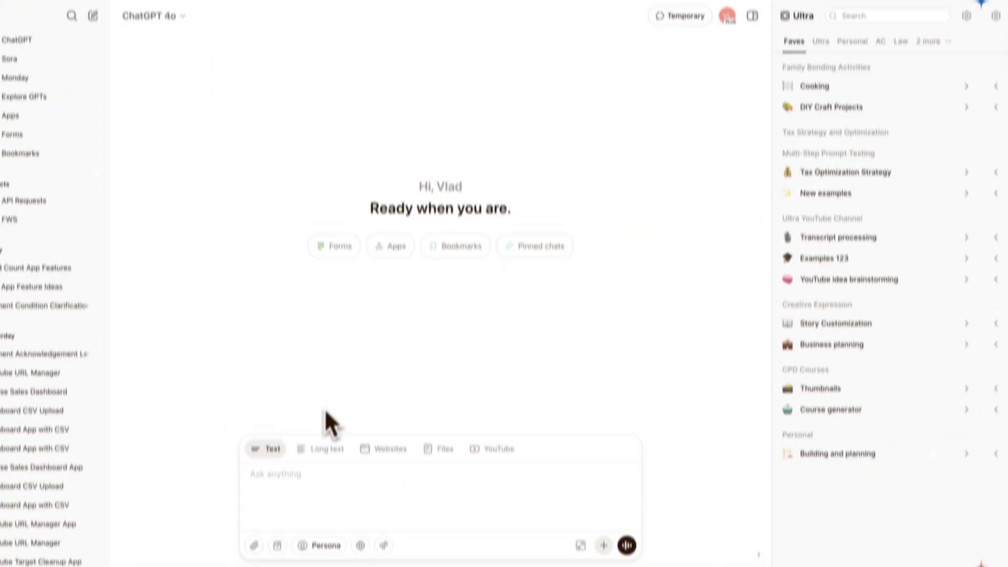
Step: Switch through Long text, Websites, Files and YouTube modes, then type 'how are you' into the app
click(322, 449)
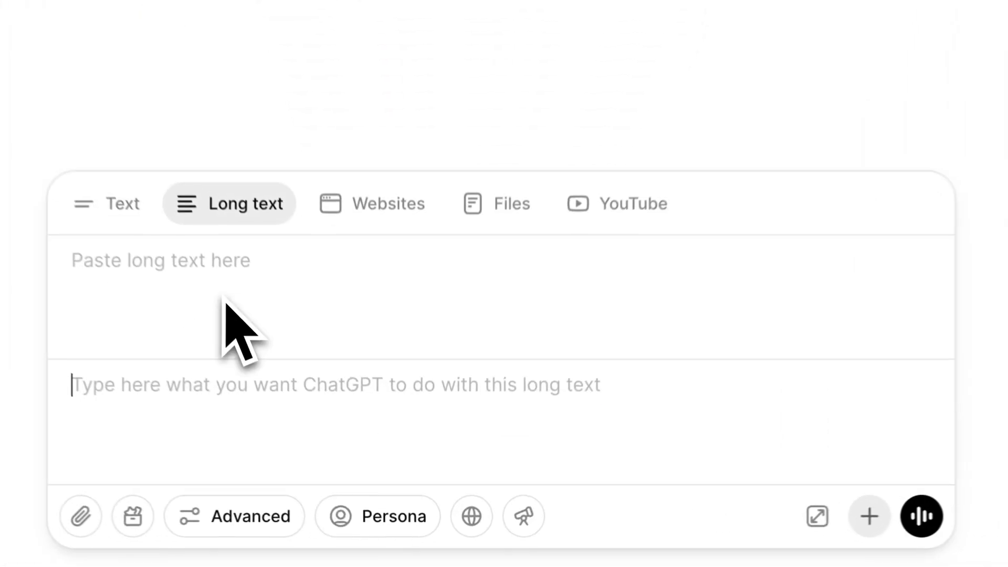
click(381, 192)
click(481, 190)
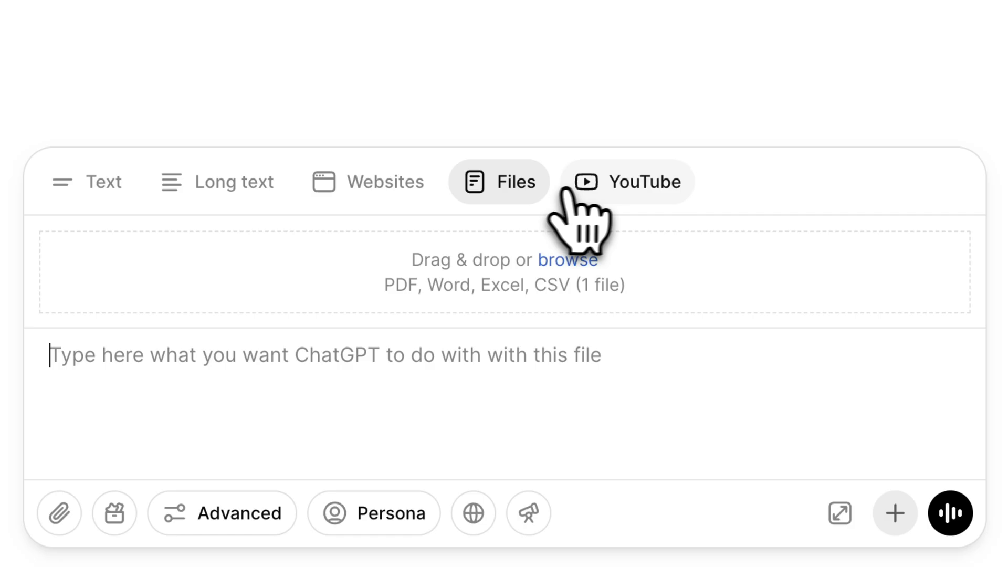
click(603, 187)
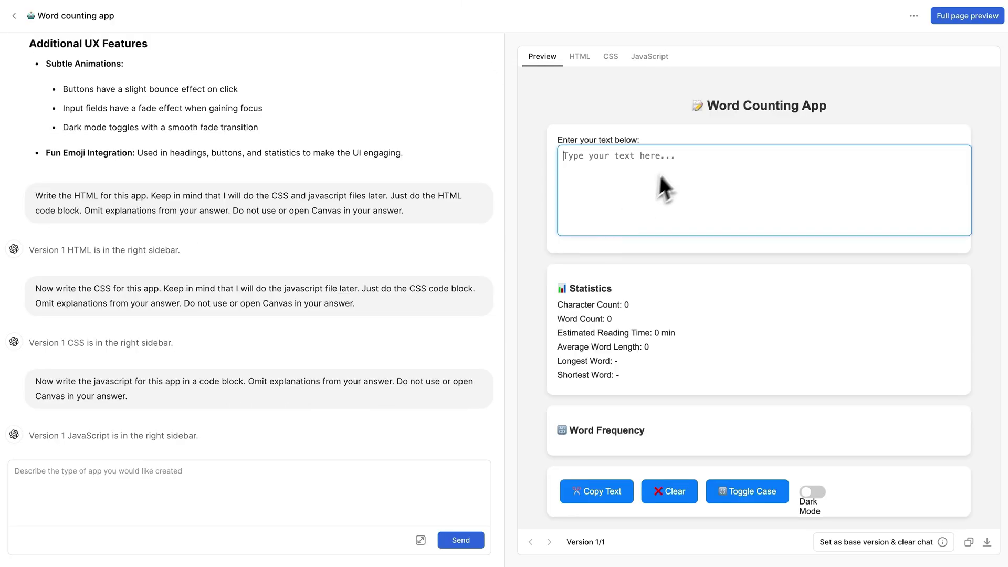
text(how are you)
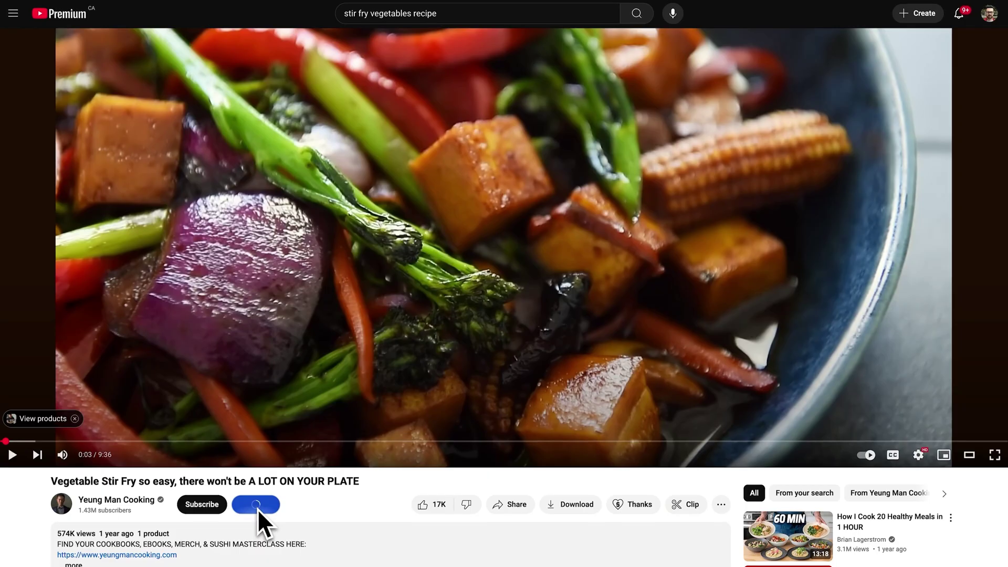
Step: Ask Ultra for an organized stir-fry recipe, then request a point-form Solar panel summary
scroll(313, 525, down, 3)
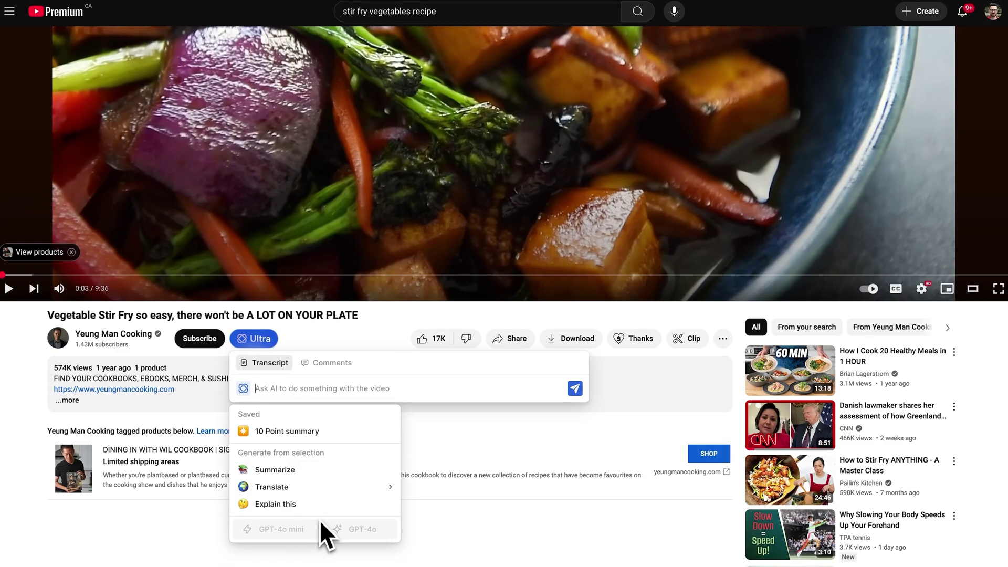
text(Create an organized recipe for me)
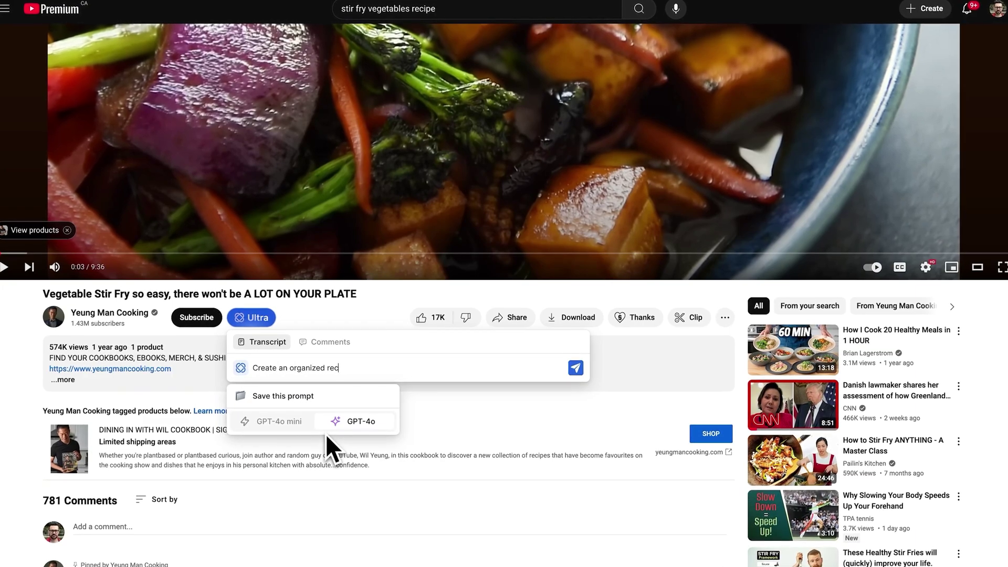
click(576, 368)
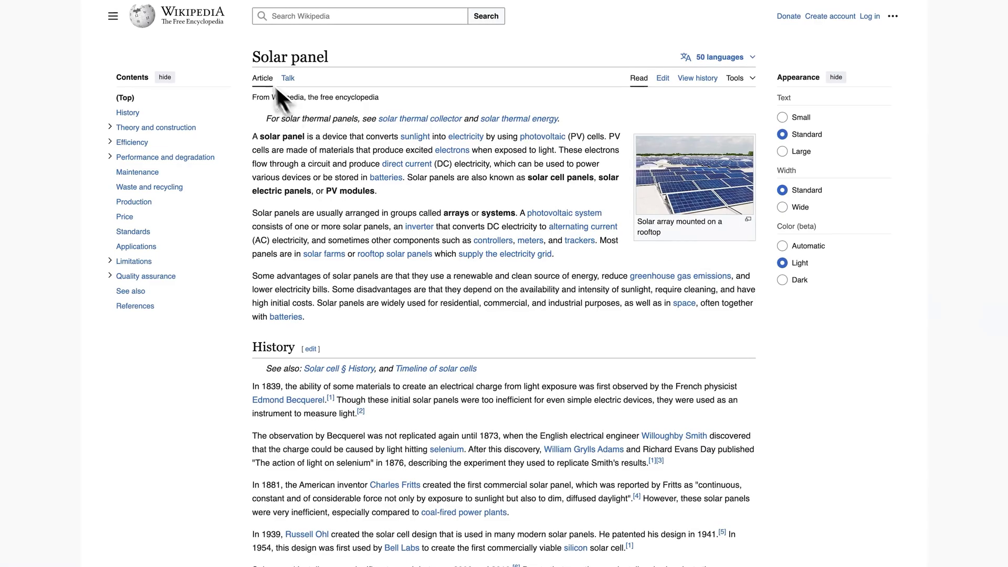
drag(276, 92, 573, 396)
text(Give me a point form)
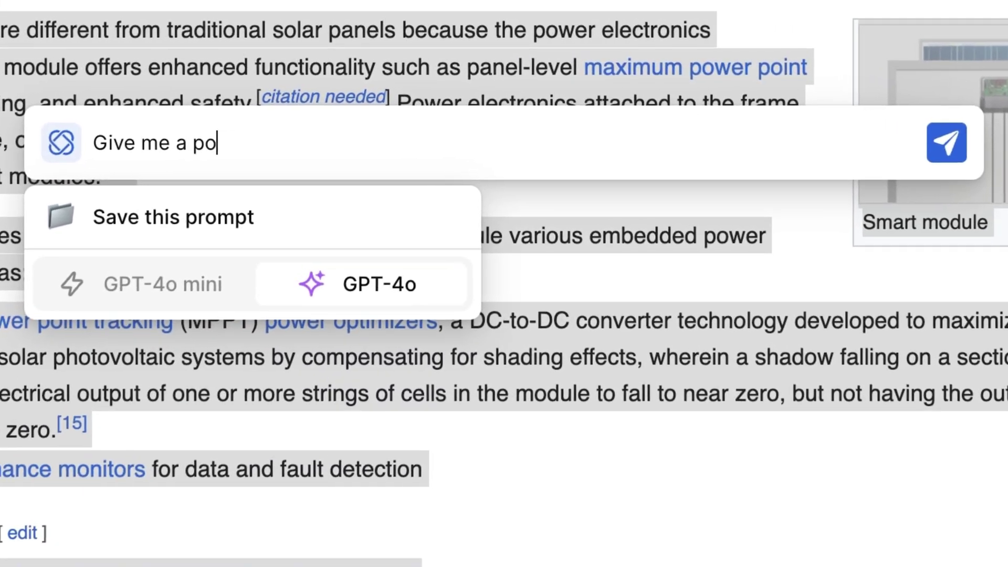
text( summary)
Step: Submit the request for a point-form summary of the selected Solar panel article text
key(Return)
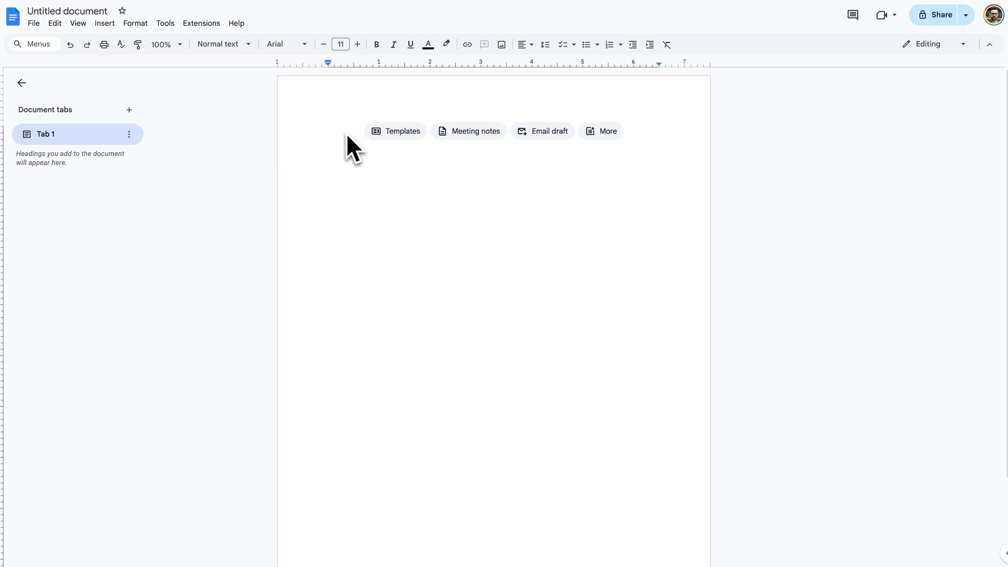
Step: Have Ultra write an essay on why solar panels are a good energy source and insert it
text(Write me an es)
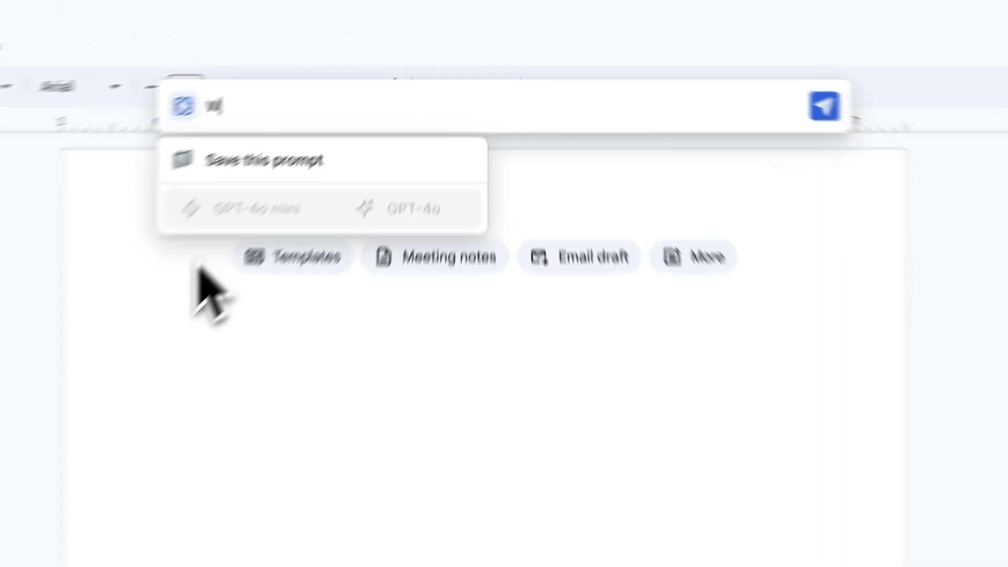
text(say on why solar panels are a)
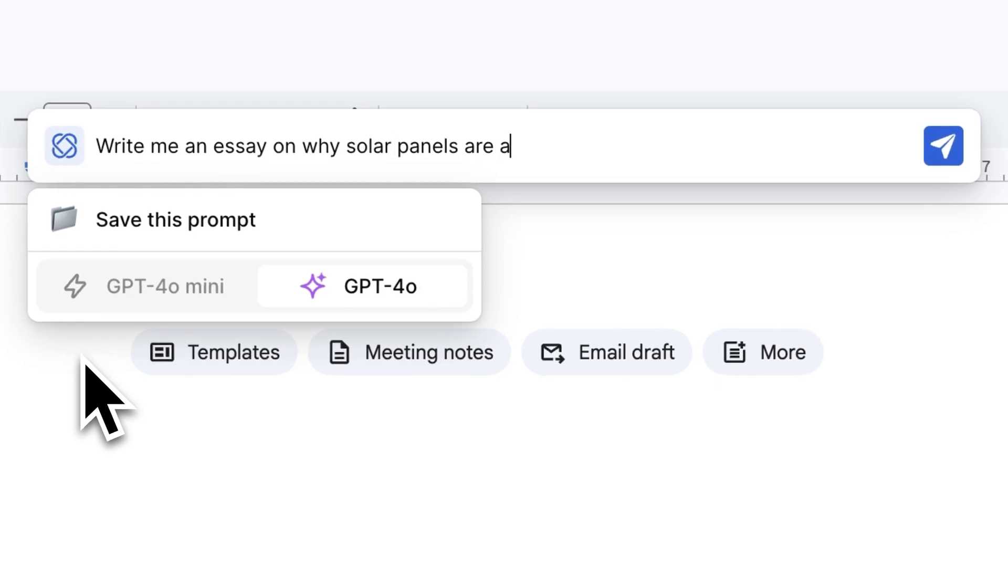
text( good energy source)
key(Return)
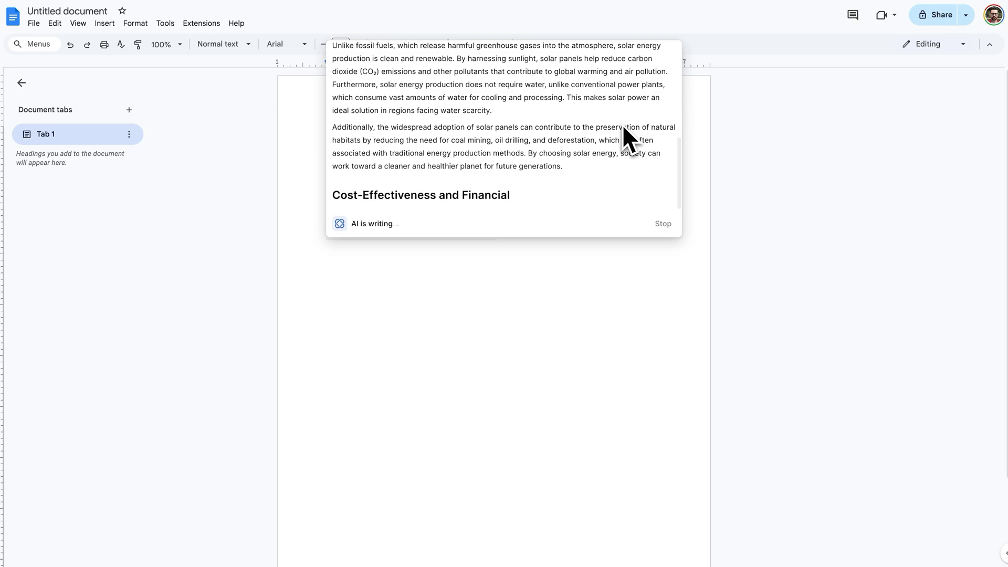
click(433, 251)
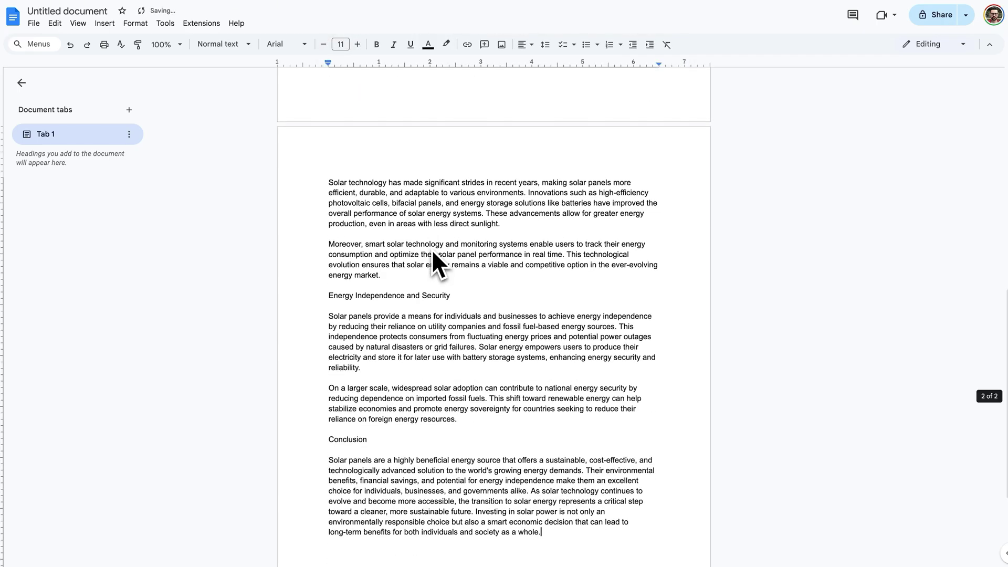
drag(439, 91, 383, 418)
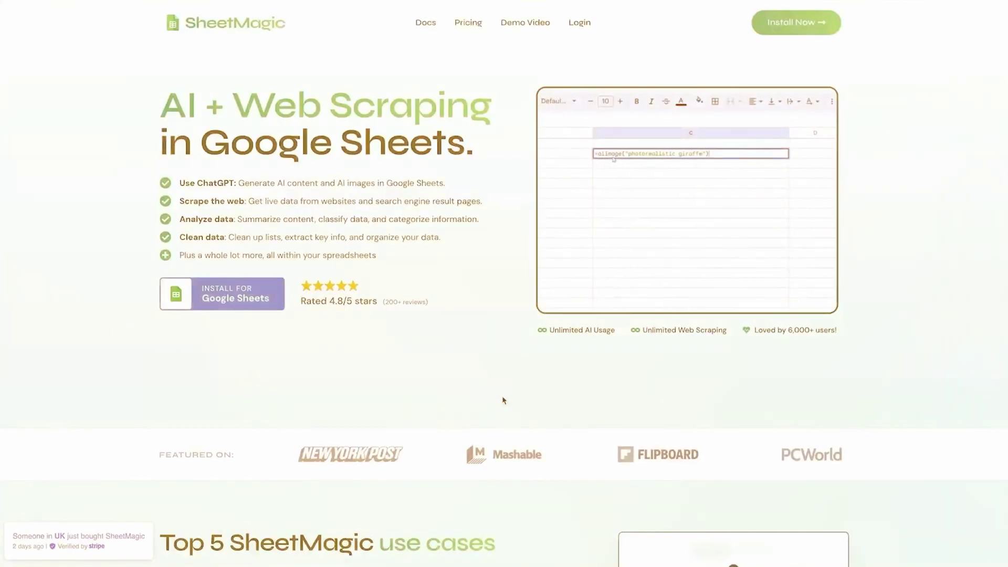
Step: Browse the SheetMagic home page and open its Pricing page
scroll(488, 396, down, 12)
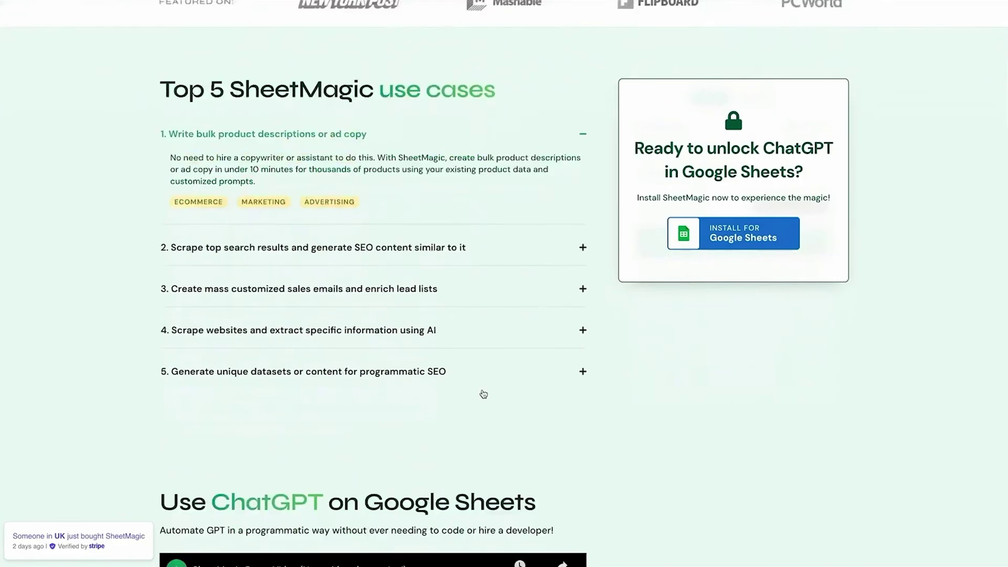
scroll(484, 394, up, 12)
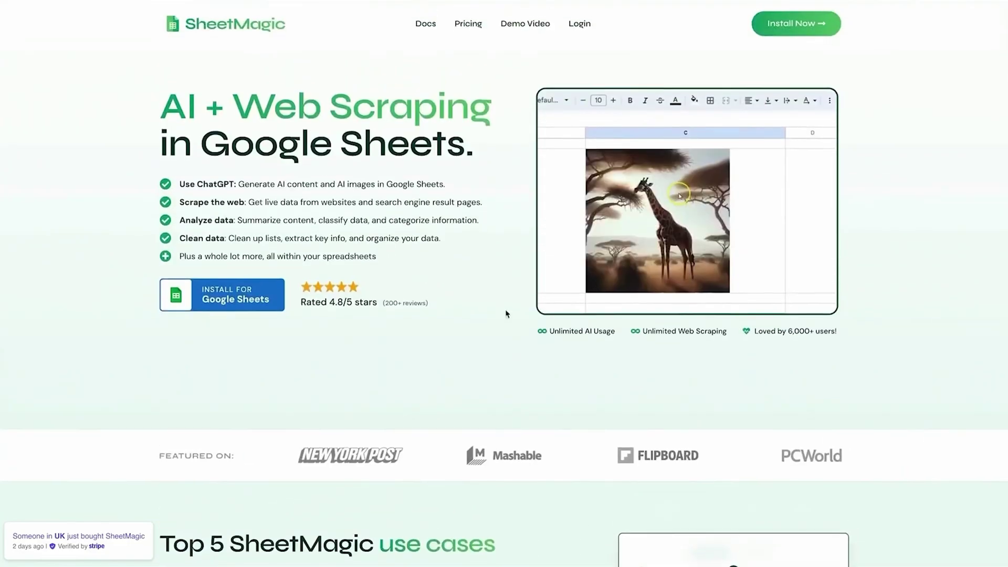
click(469, 24)
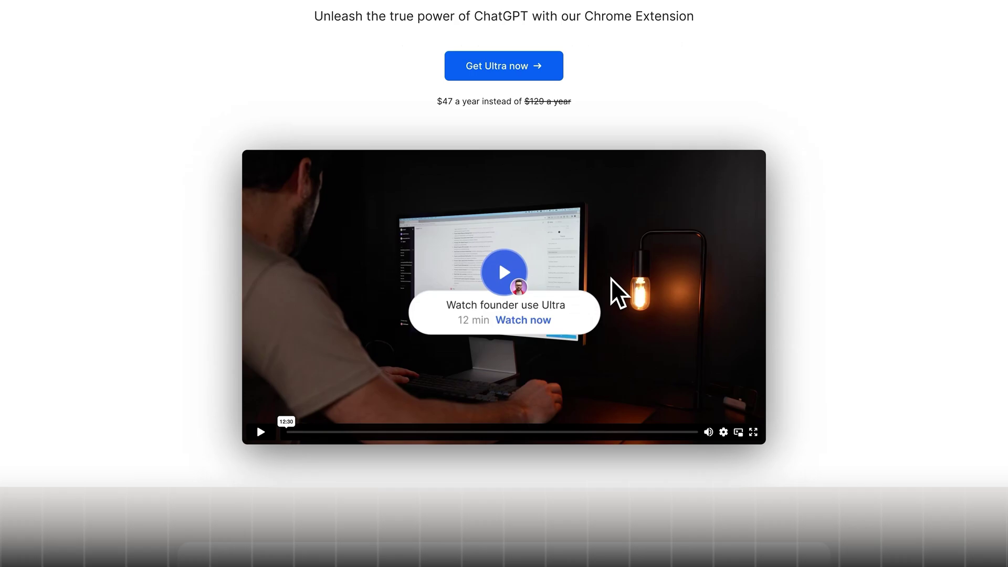
scroll(610, 278, down, 8)
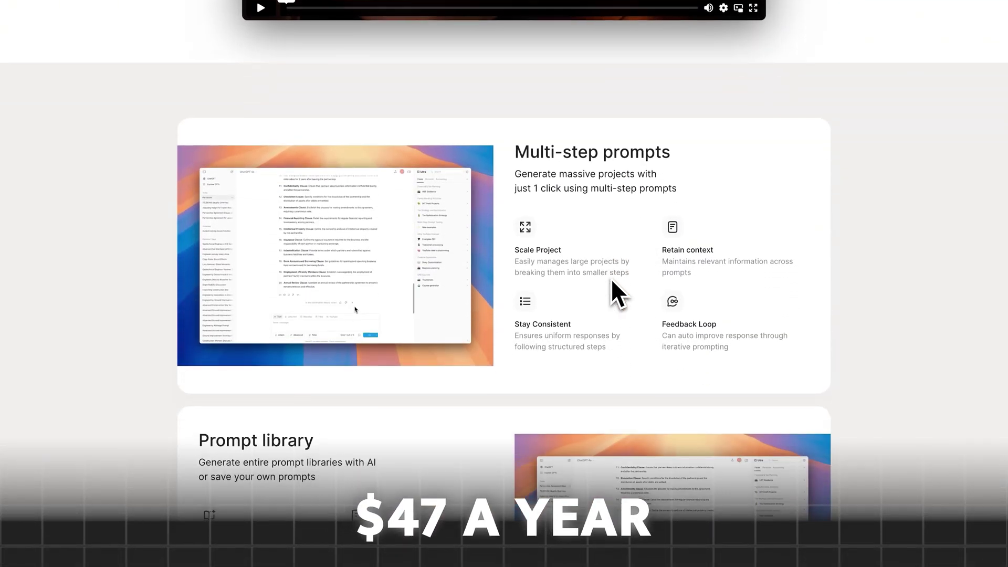
scroll(610, 278, down, 12)
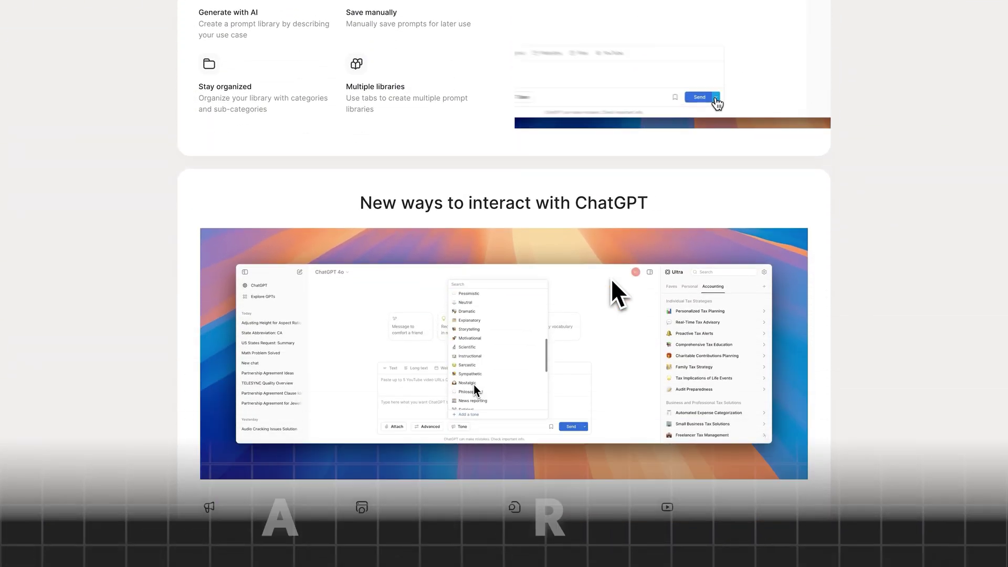
scroll(611, 280, down, 13)
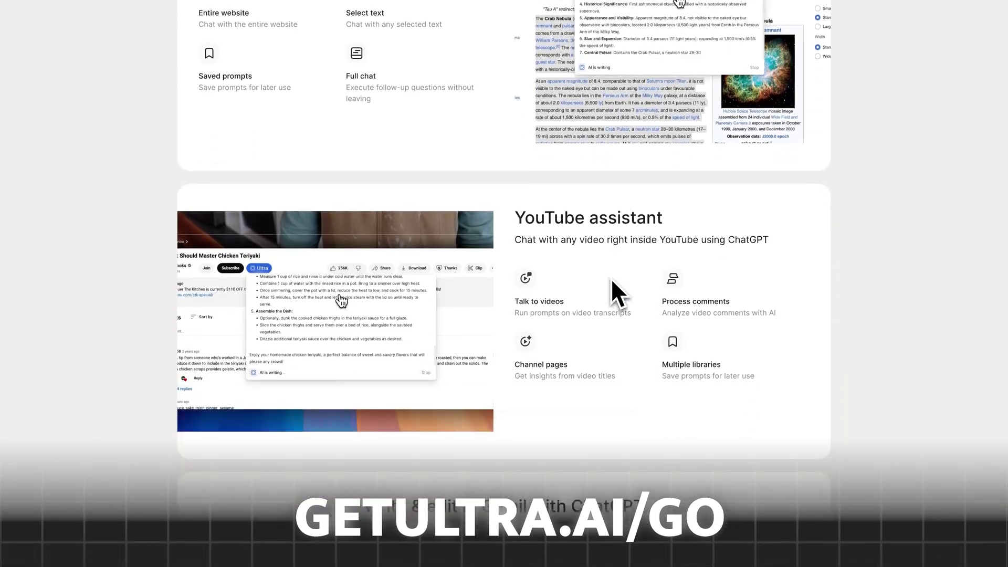
scroll(610, 278, down, 9)
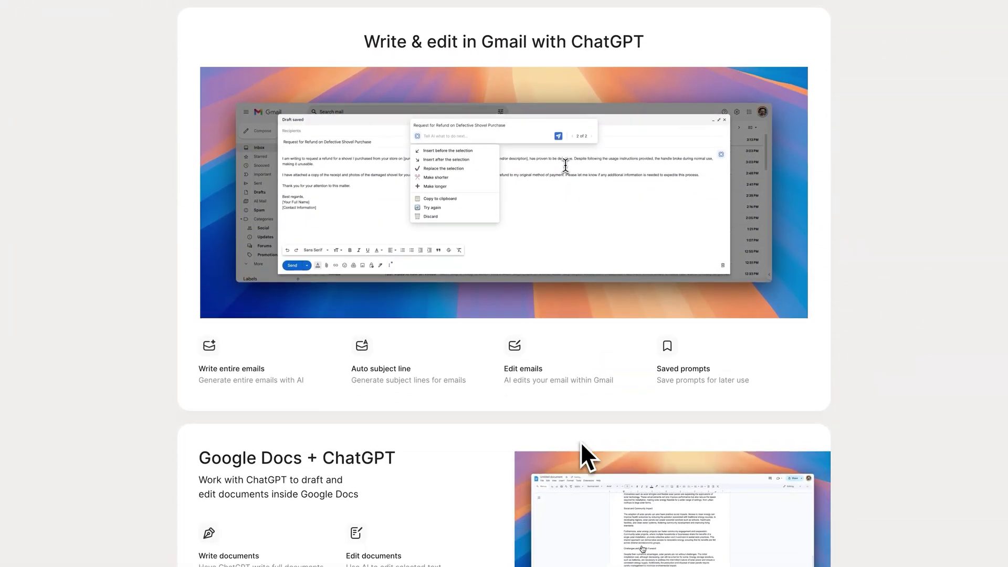